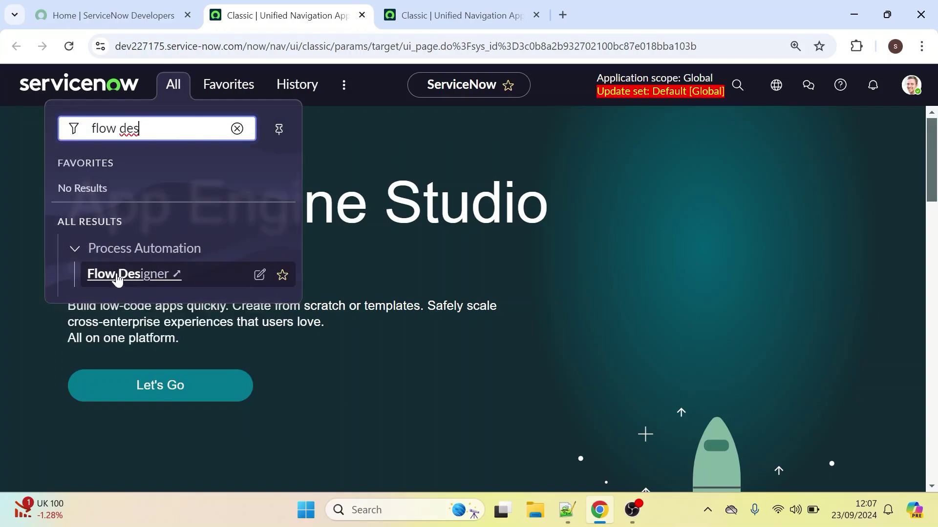
From Flow Designer, create and submit a new subflow named 'send email using subflow' in Global.
click(117, 275)
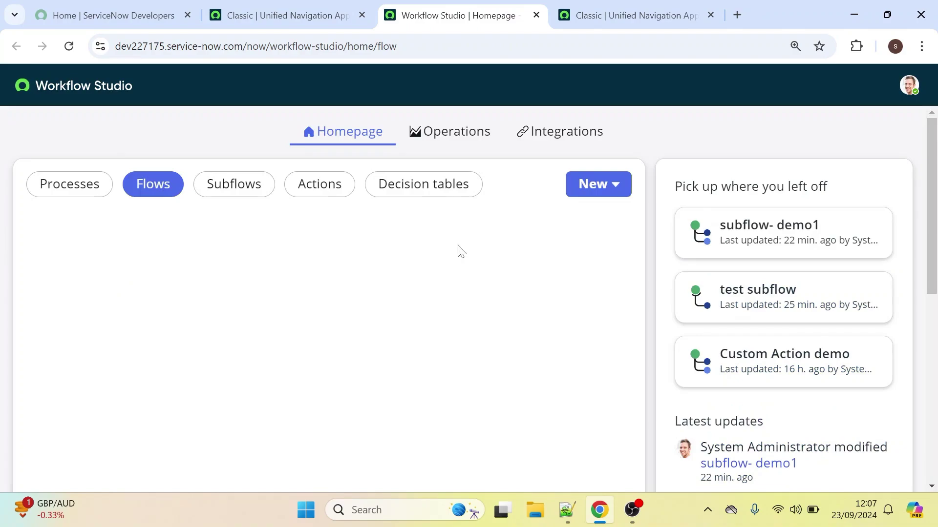
click(614, 188)
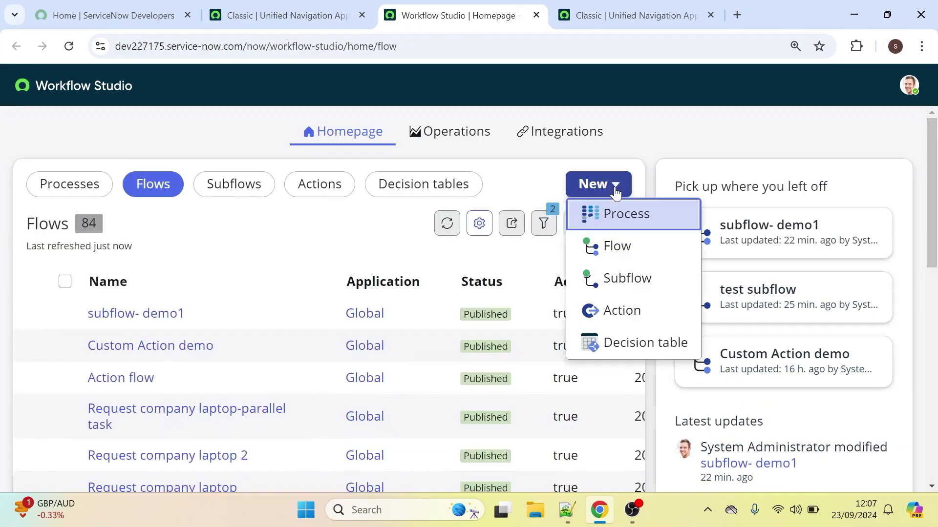
click(617, 260)
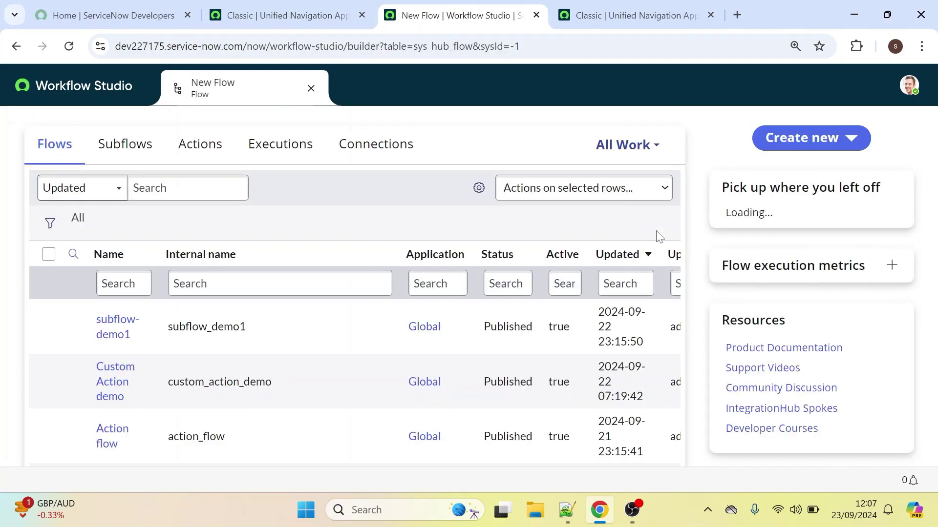
click(813, 147)
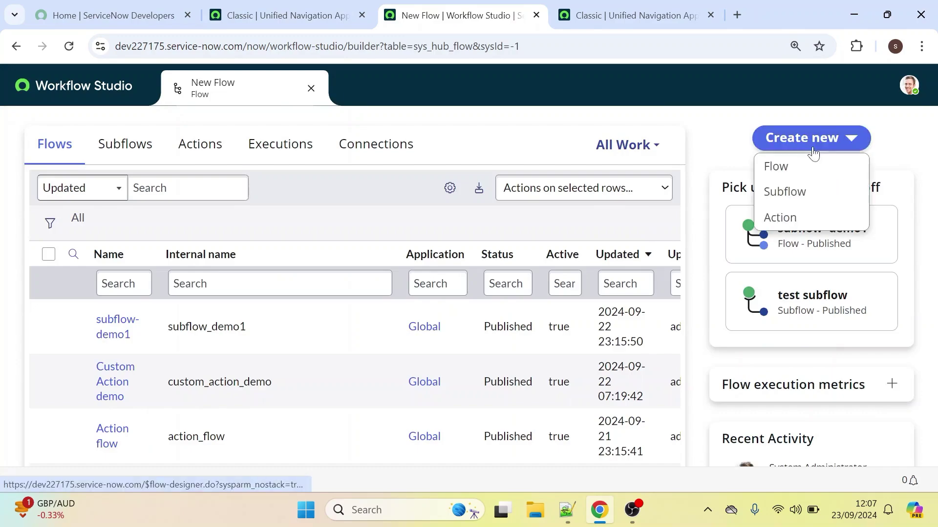
click(802, 199)
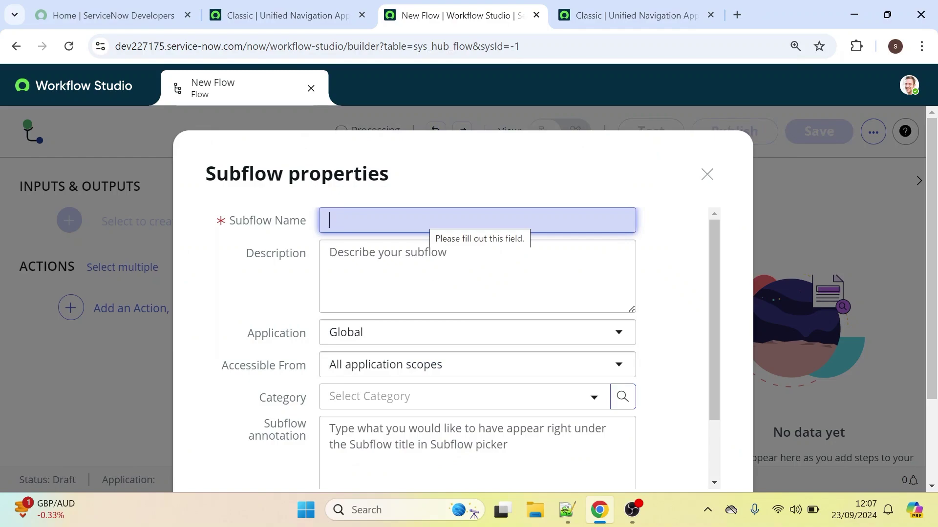
text(send email using su)
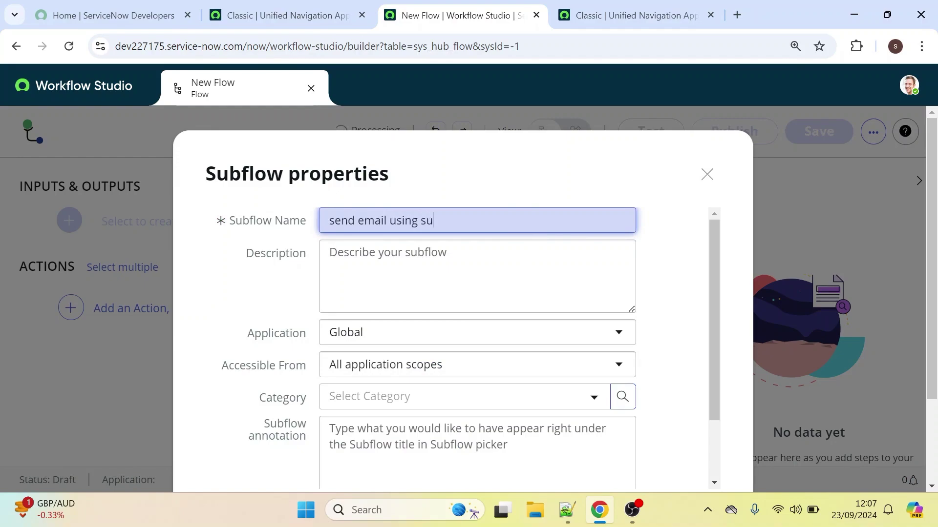
text(bflow)
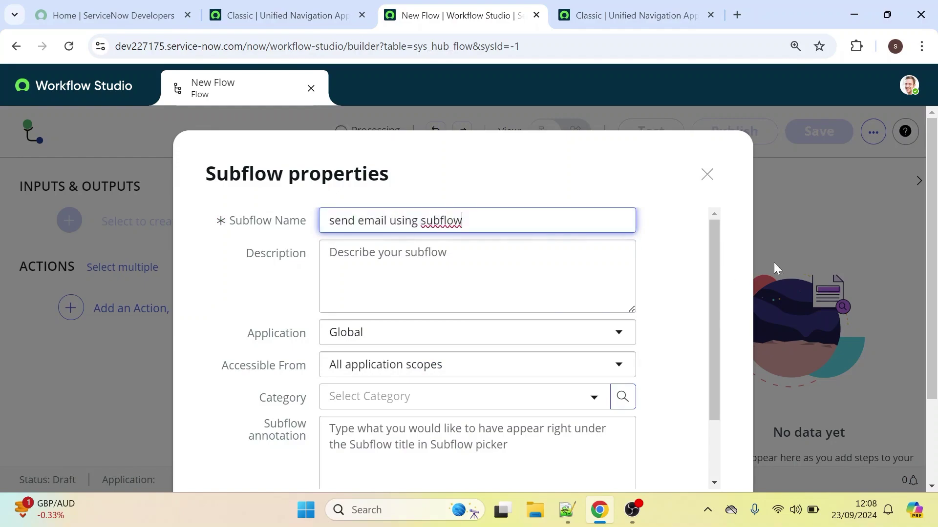
key(Tab)
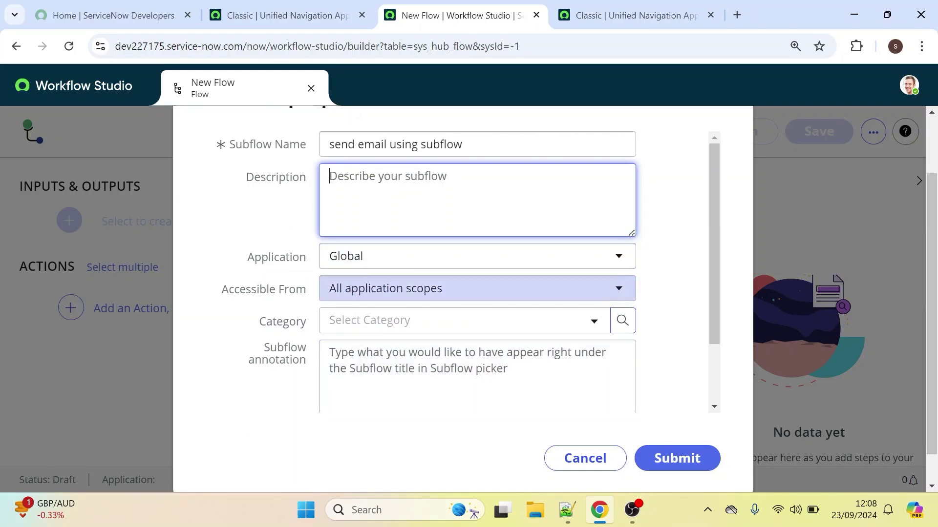
click(670, 459)
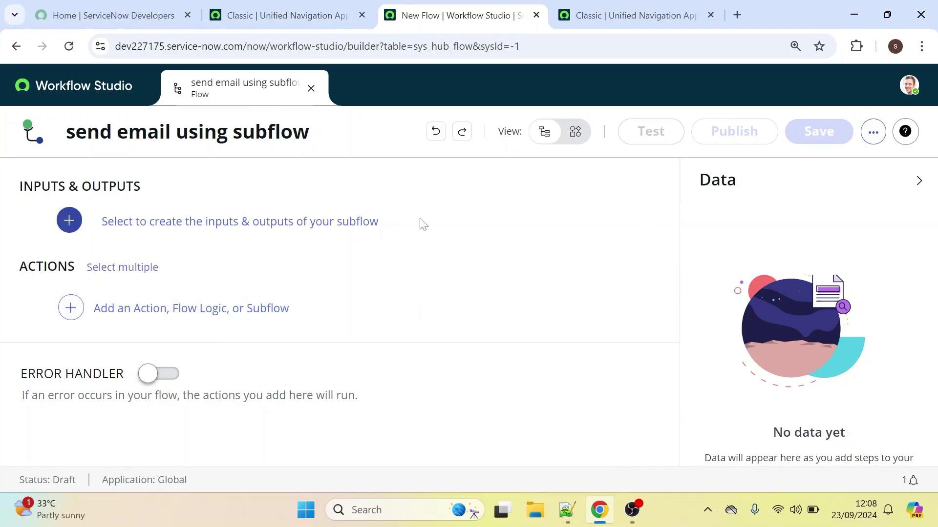
Add two subflow inputs and make the first 'manager', a Reference to the User (sys_user) table.
click(157, 230)
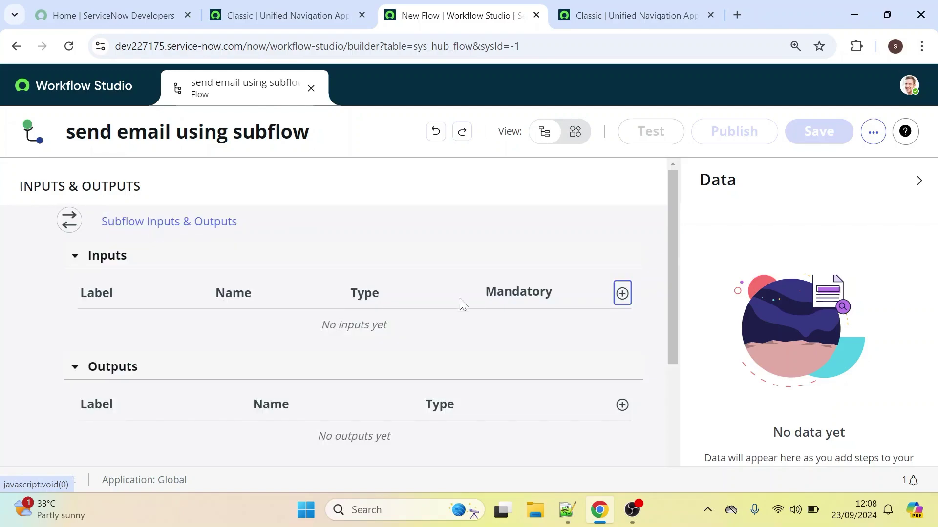
click(622, 294)
click(622, 295)
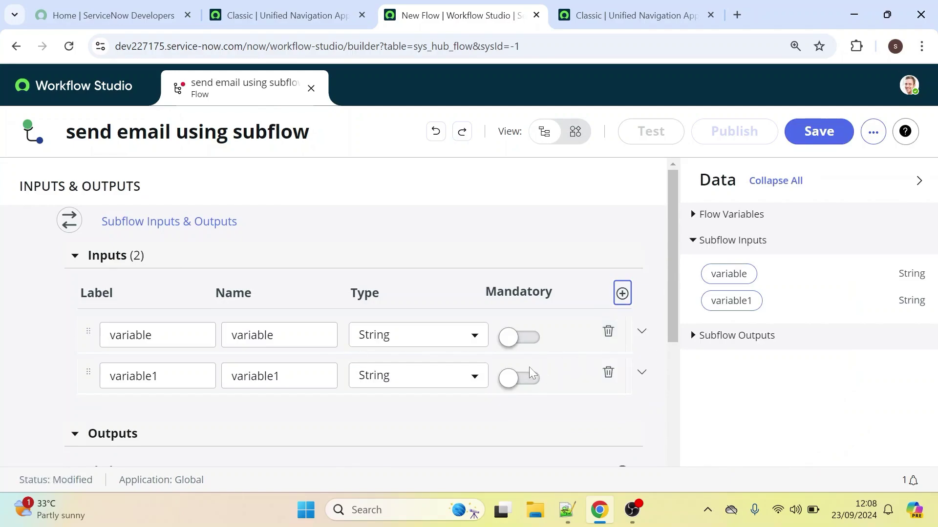
double_click(130, 335)
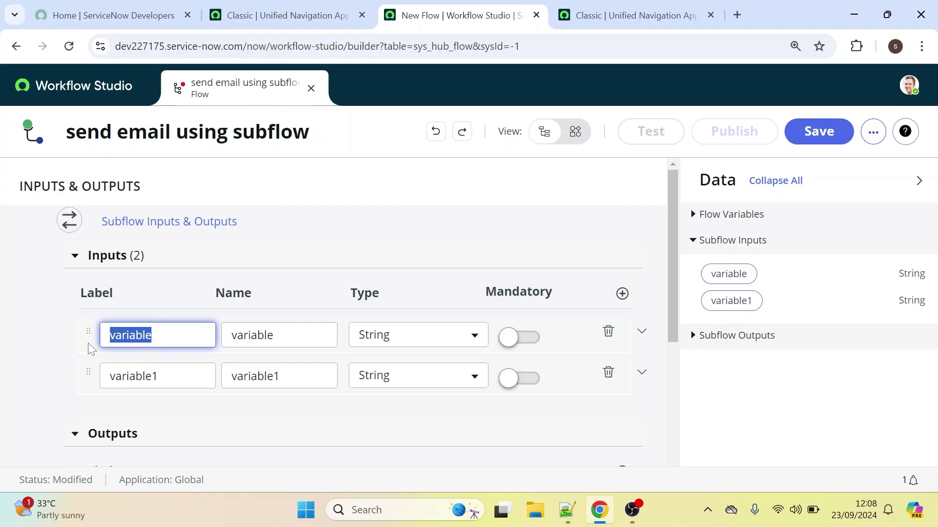
text(manager)
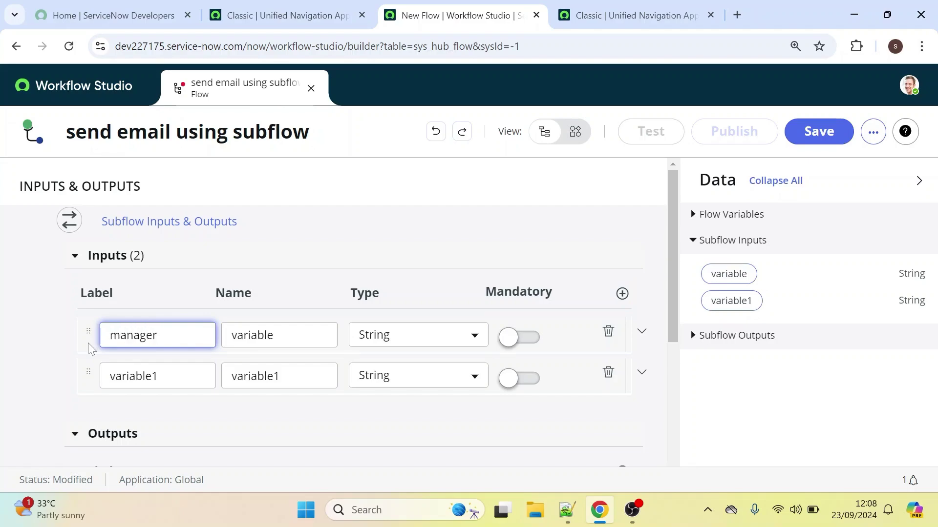
key(Tab)
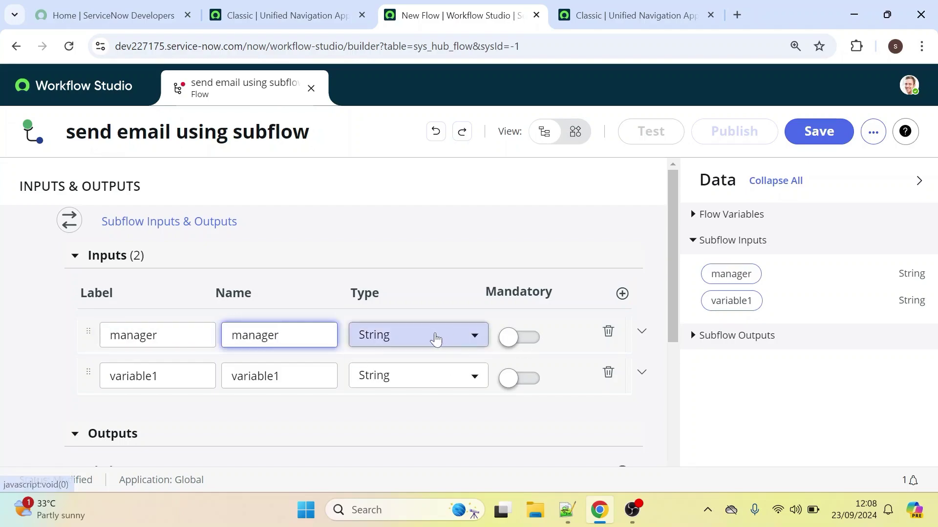
click(438, 337)
text(r)
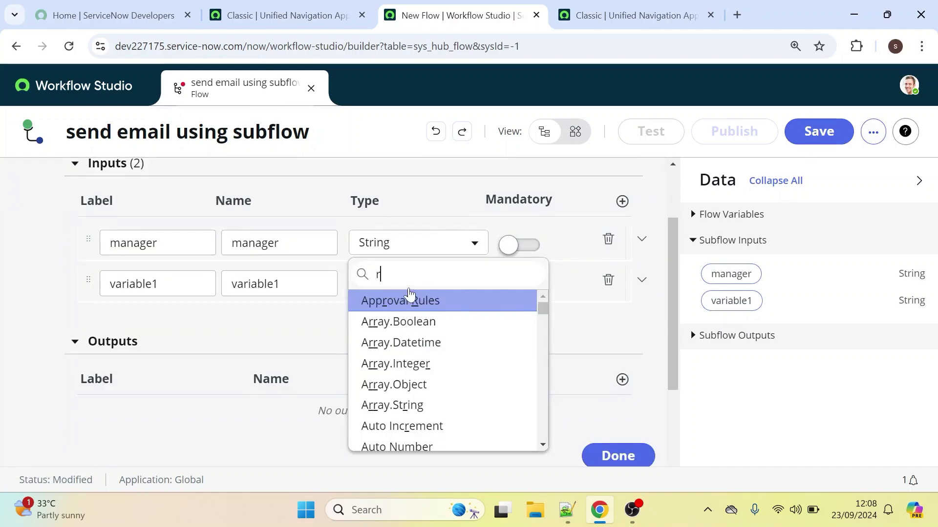
text(efer)
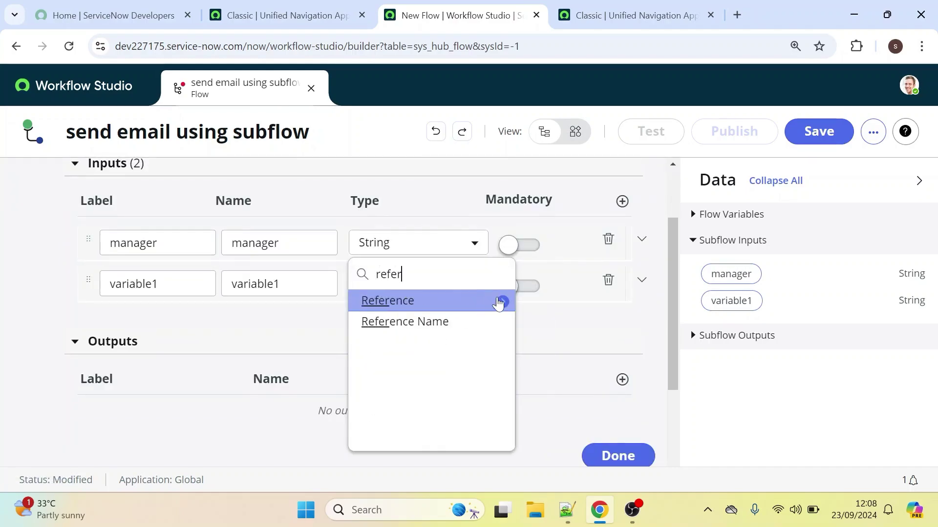
click(501, 301)
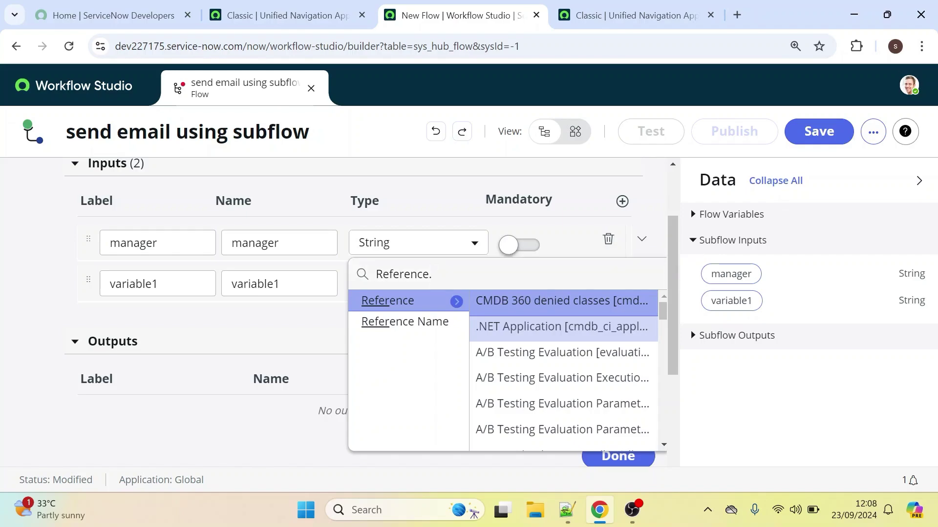
text(sys_user)
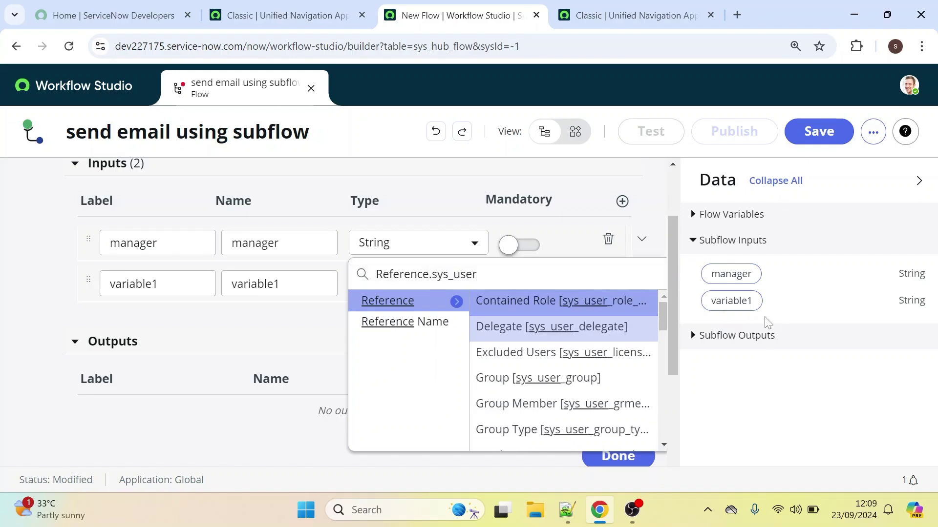
scroll(663, 310, down, 6)
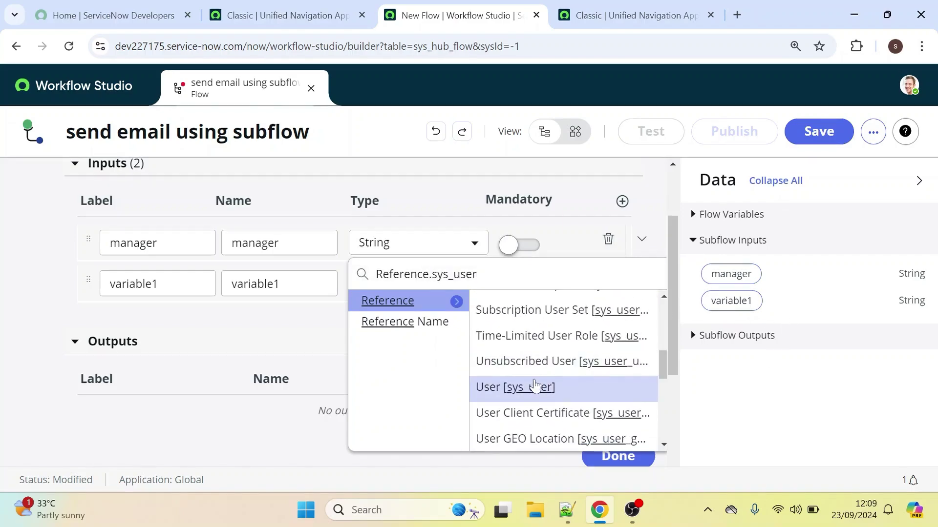
click(524, 388)
Make the second input 'incident', a Reference to the Incident table.
click(157, 284)
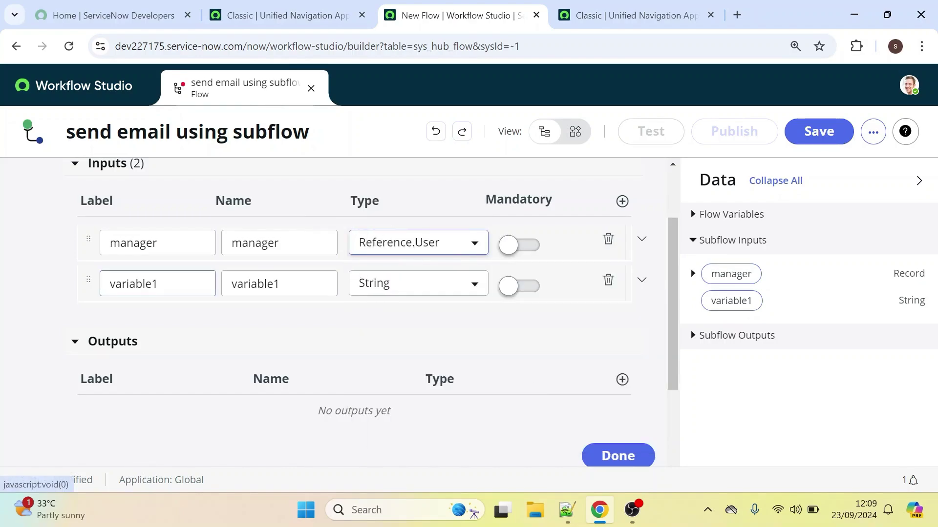
key(ctrl+a)
text(in)
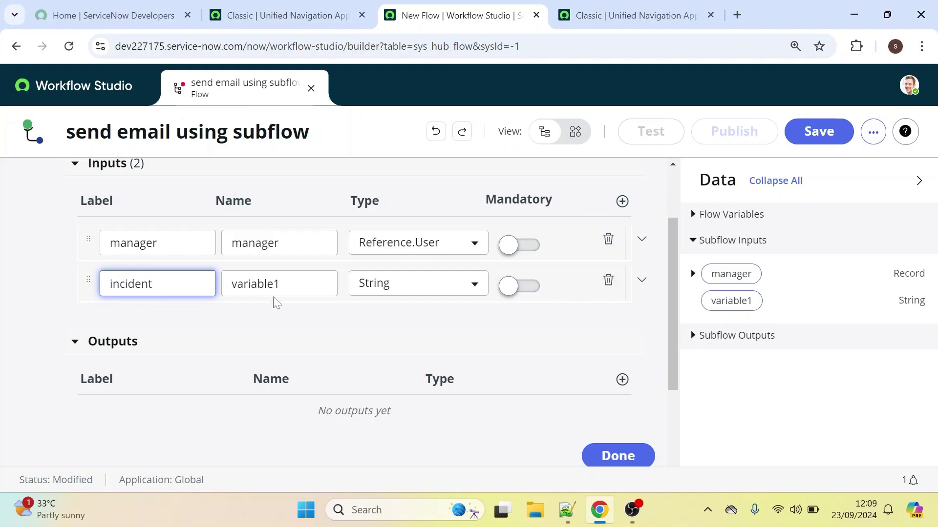
key(Tab)
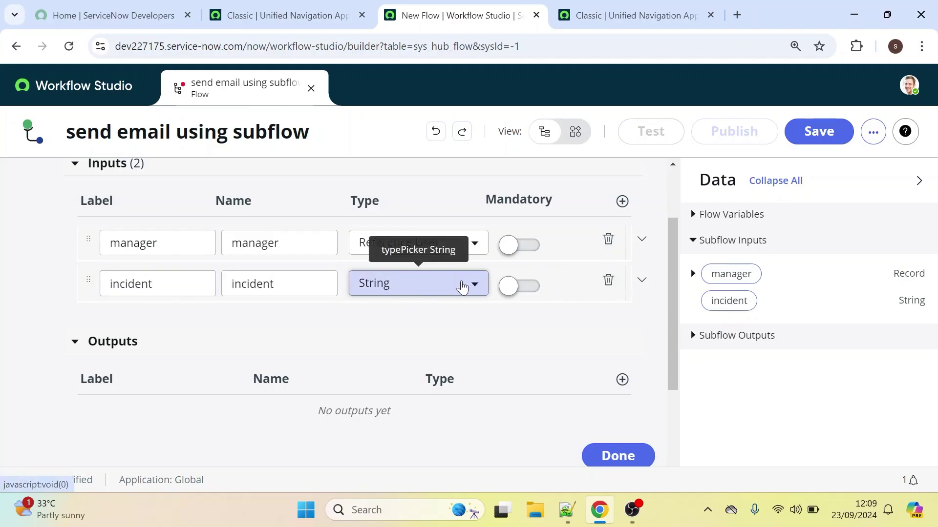
click(462, 286)
text(reff)
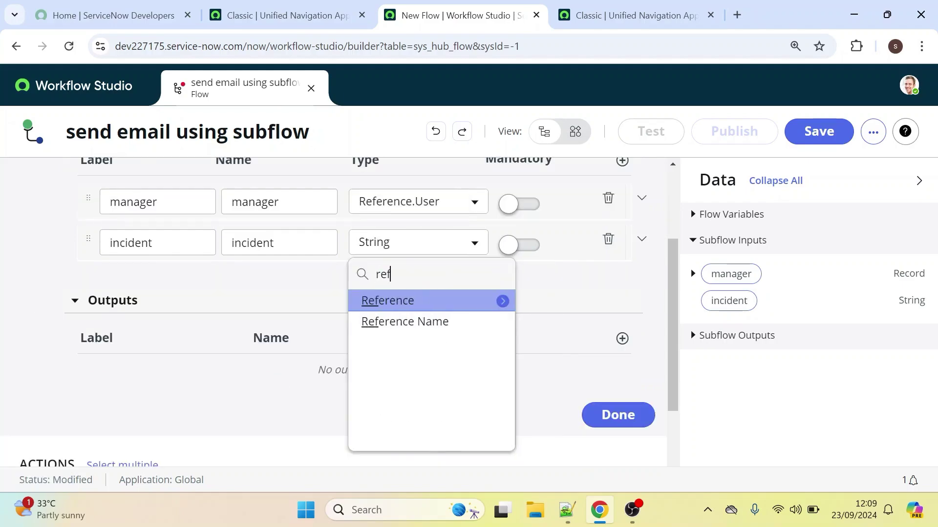
key(BackSpace)
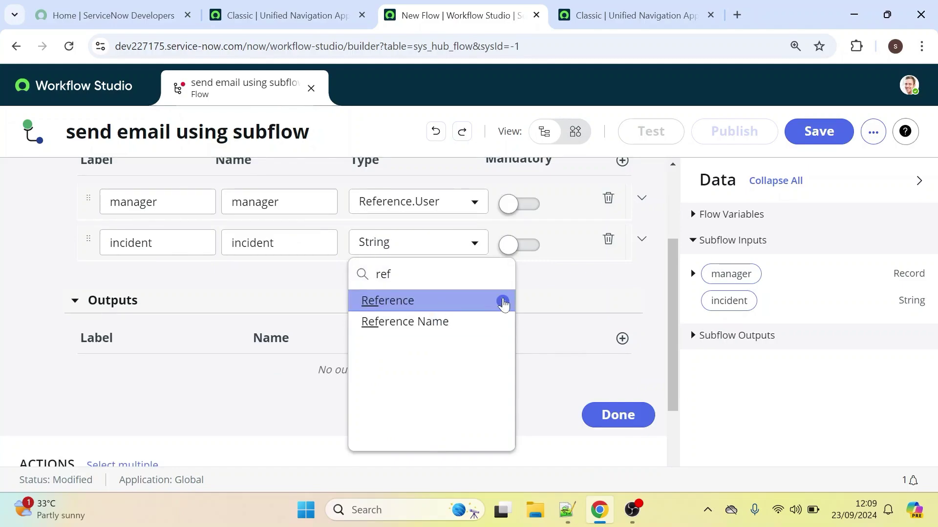
click(502, 301)
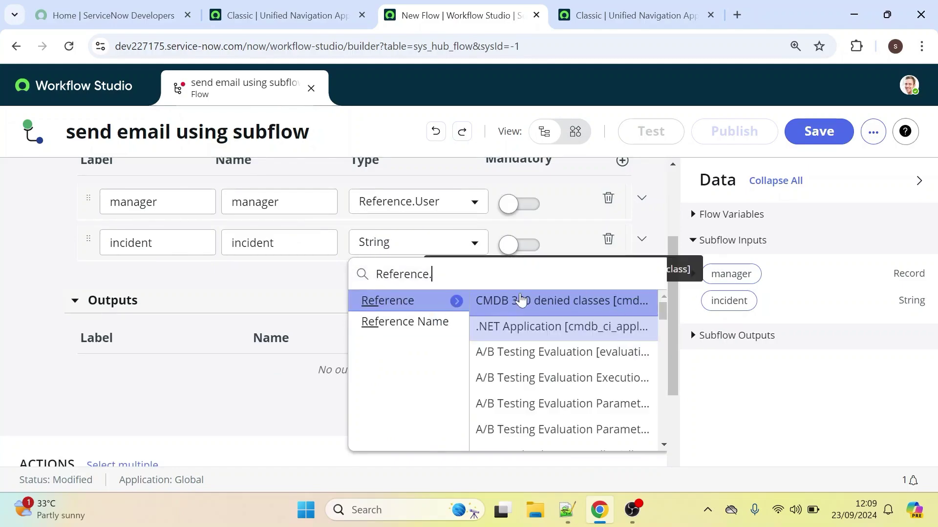
text(inci)
click(510, 326)
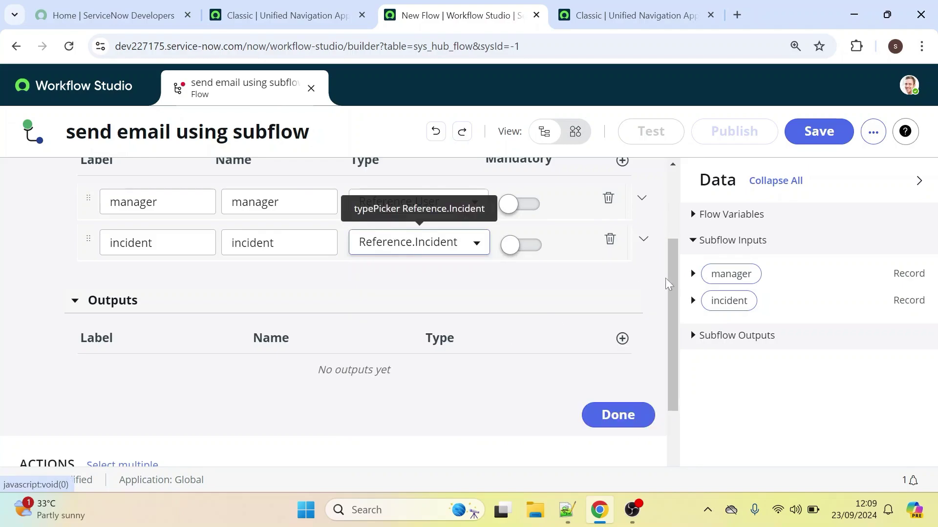
Mark both the manager and incident inputs as mandatory.
scroll(611, 318, up, 1)
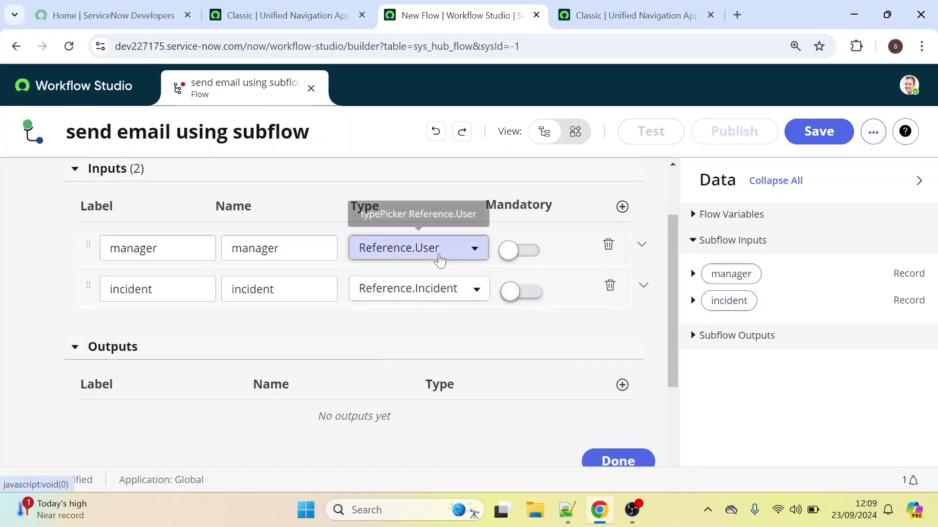
click(515, 254)
click(513, 293)
drag(677, 281, 652, 339)
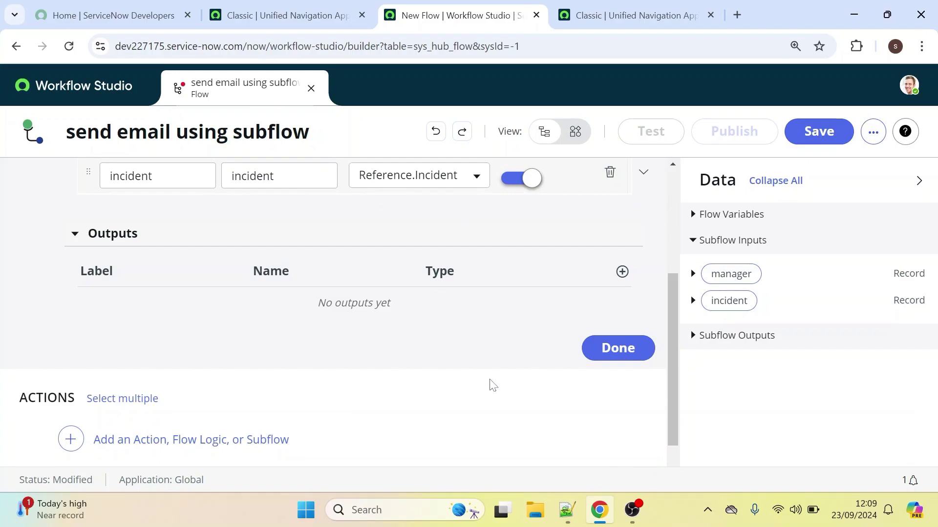
Add the Integer output emailFlag (name emailflag) and close the inputs and outputs editor.
click(622, 272)
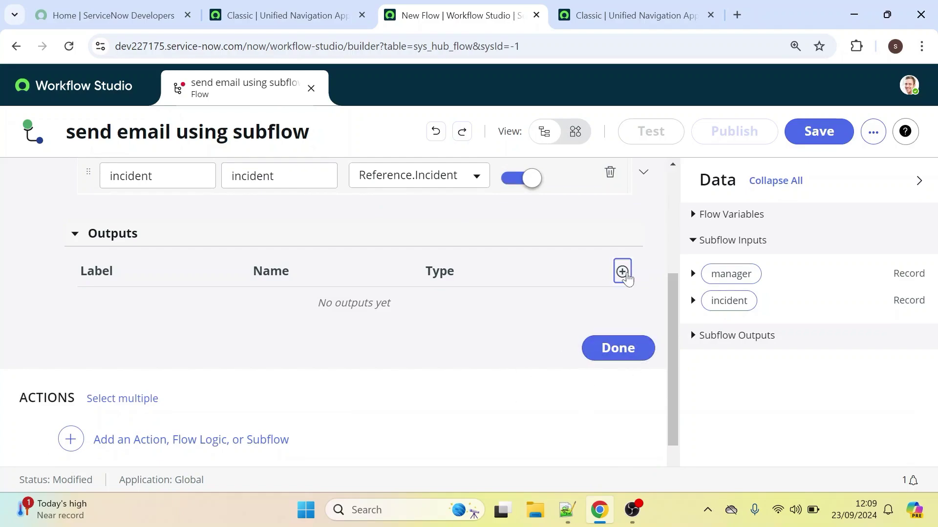
drag(150, 313, 85, 326)
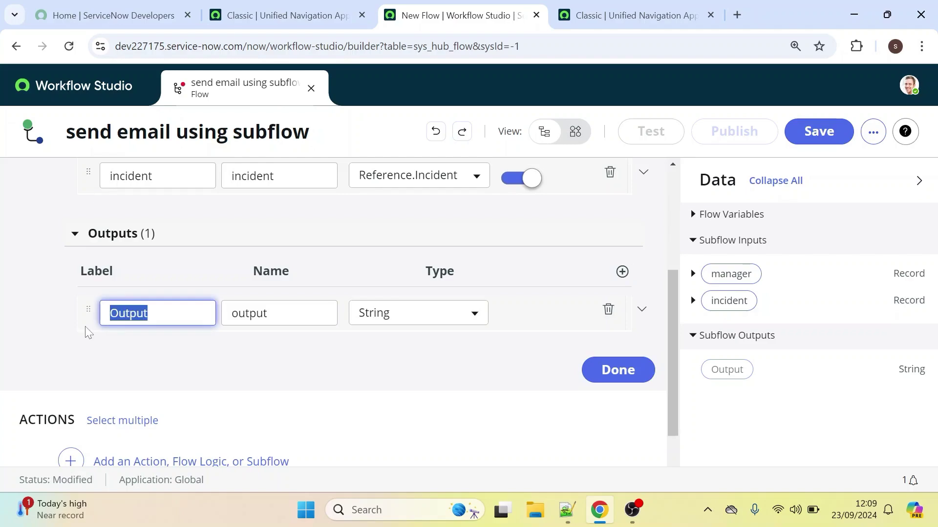
text(emai)
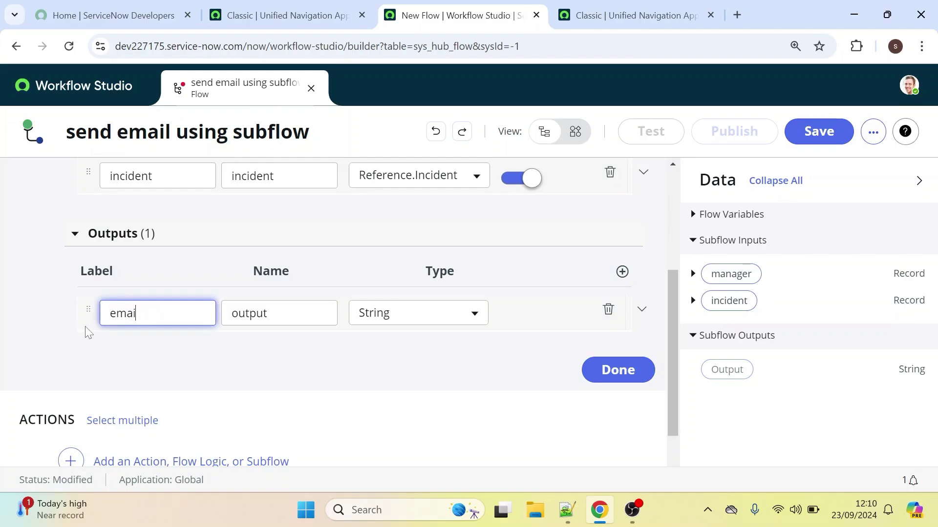
text(lFlag)
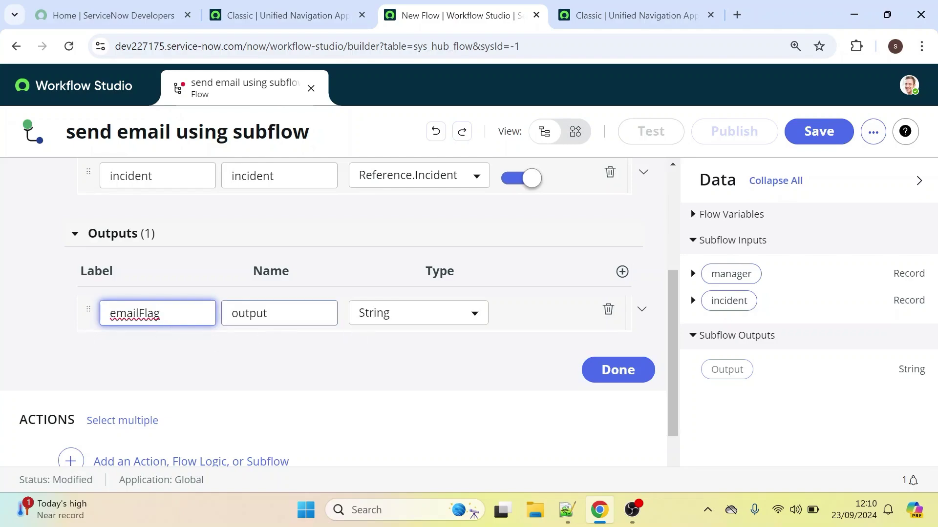
click(275, 318)
click(424, 322)
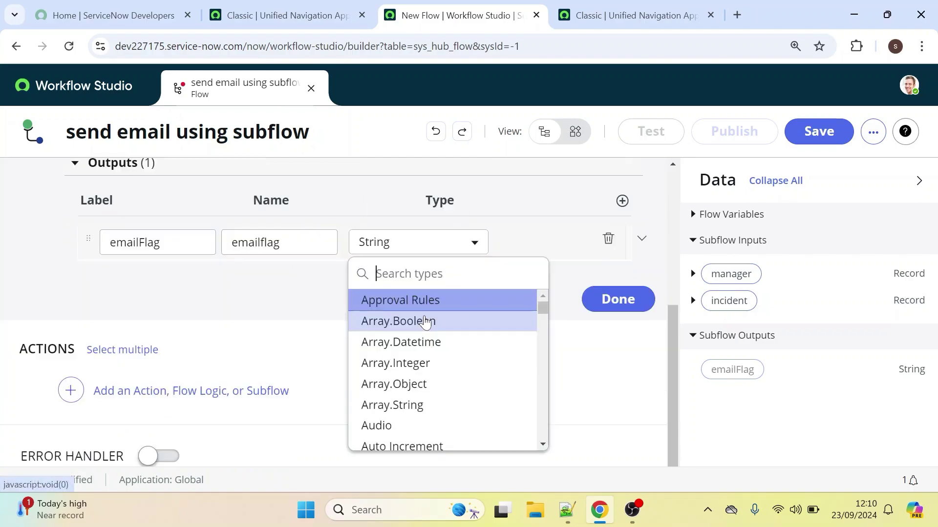
text(inte)
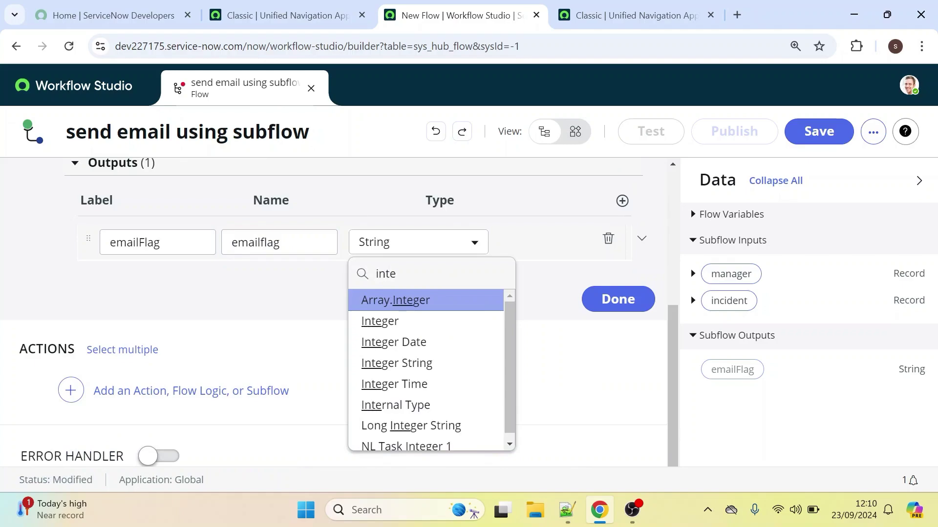
click(383, 321)
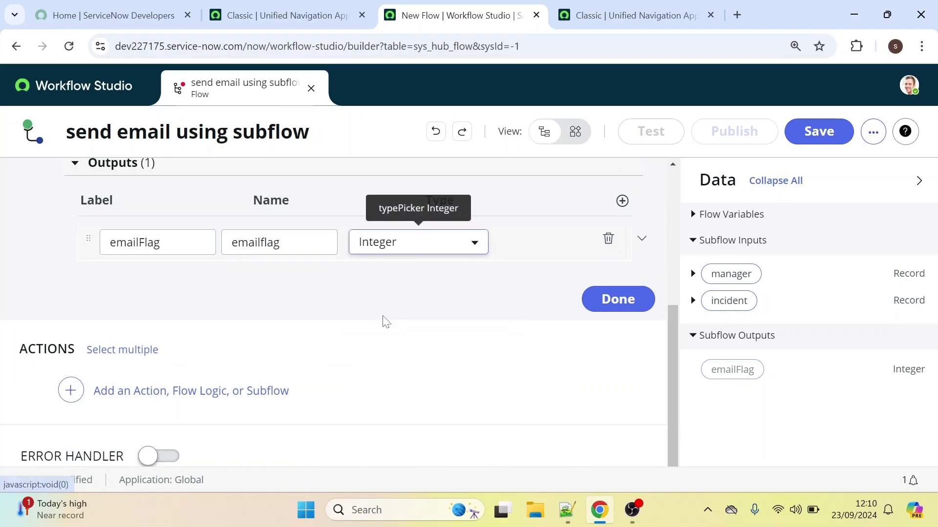
drag(672, 334, 658, 213)
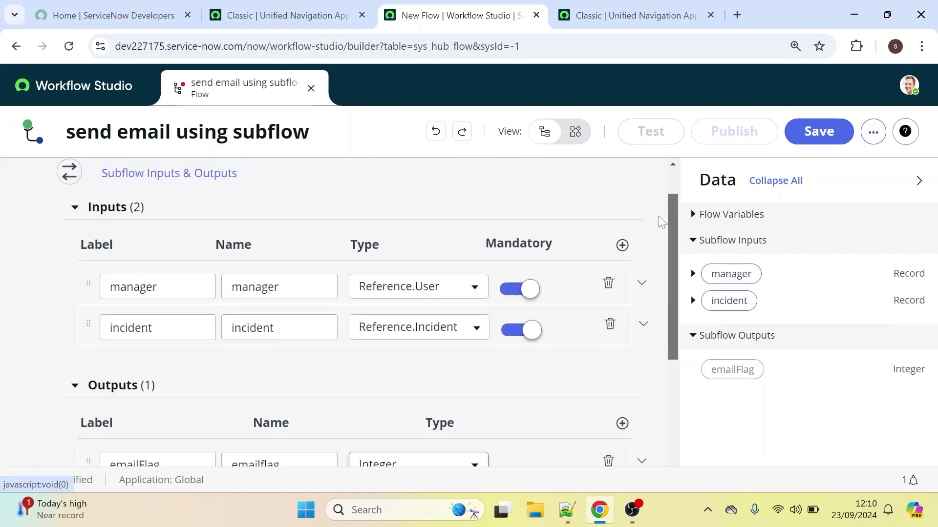
scroll(632, 363, down, 3)
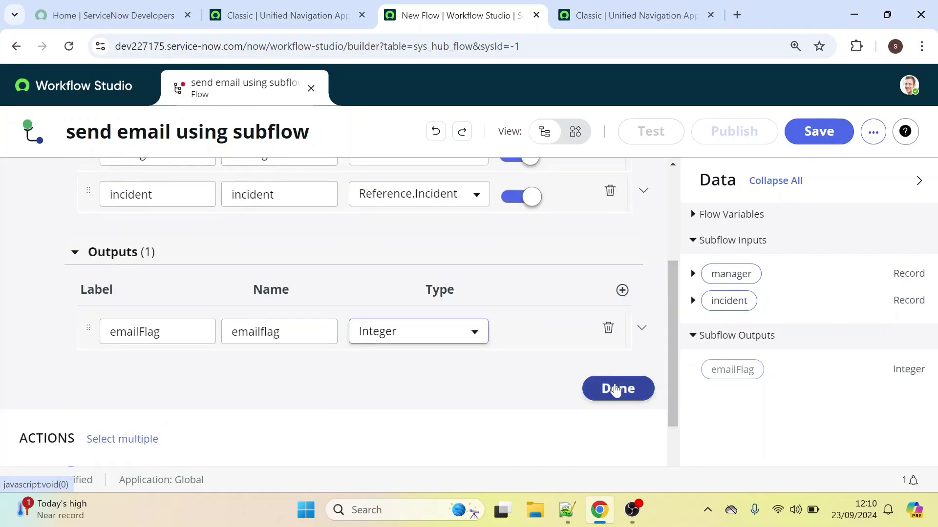
click(618, 389)
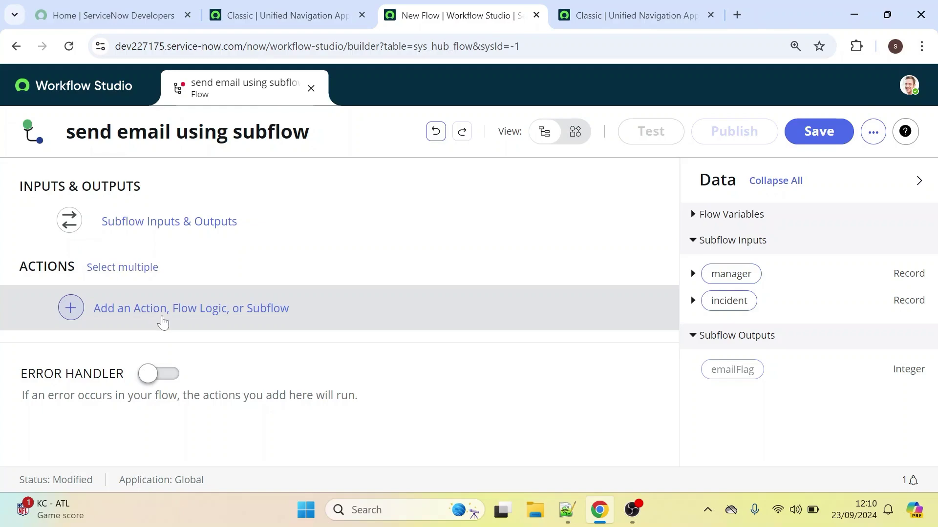
Add a Send Email action with the incident input as its Target Record.
click(127, 314)
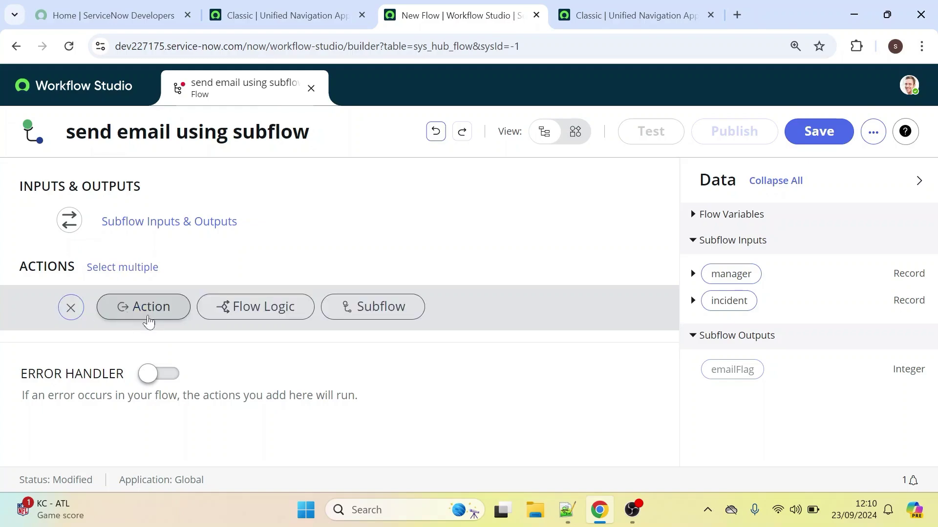
click(147, 308)
text(send em)
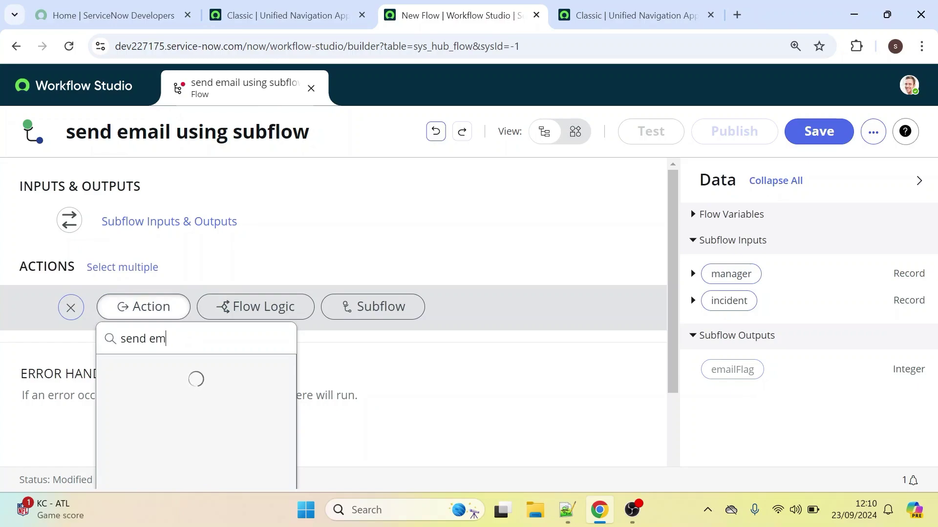
click(348, 391)
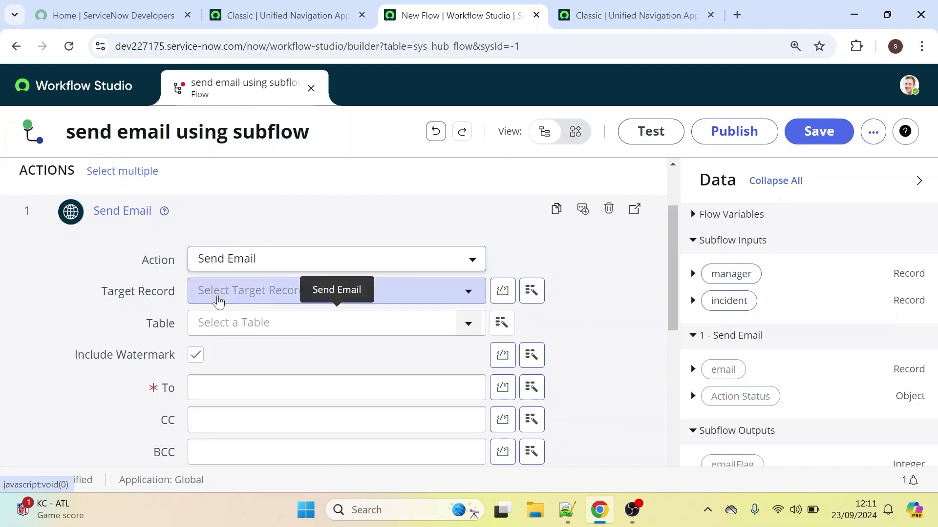
drag(709, 302, 362, 293)
click(293, 388)
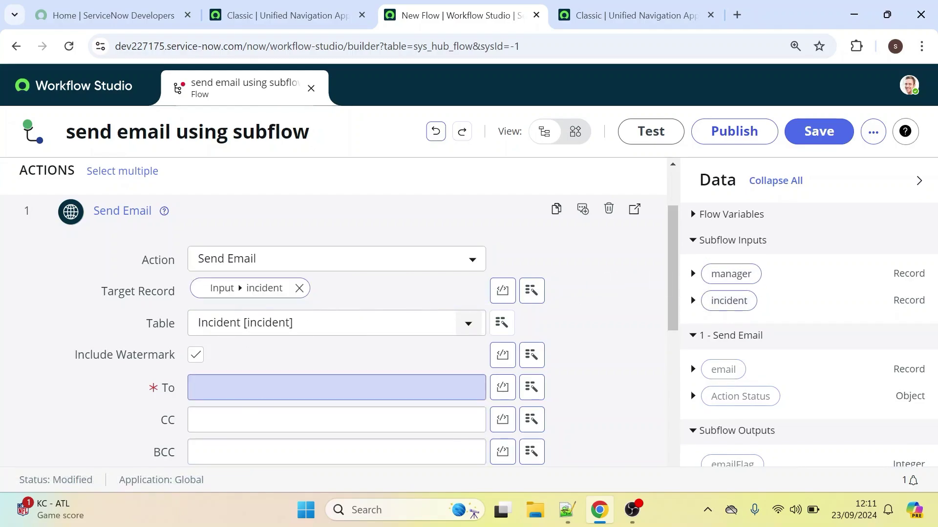
Send it to the manager's Email with subject 'Incident has been created via subflow'.
scroll(293, 388, down, 2)
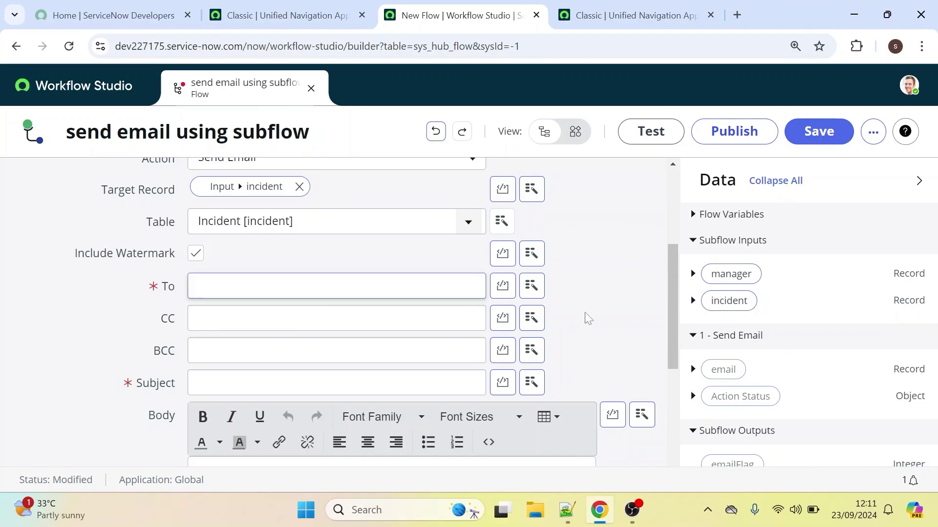
click(692, 274)
scroll(924, 276, down, 5)
scroll(924, 276, down, 3)
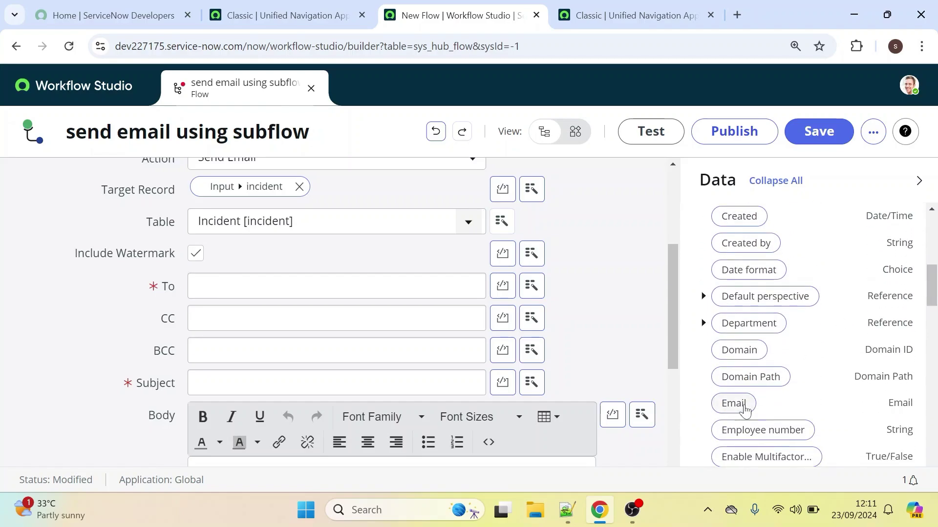
drag(750, 409, 328, 292)
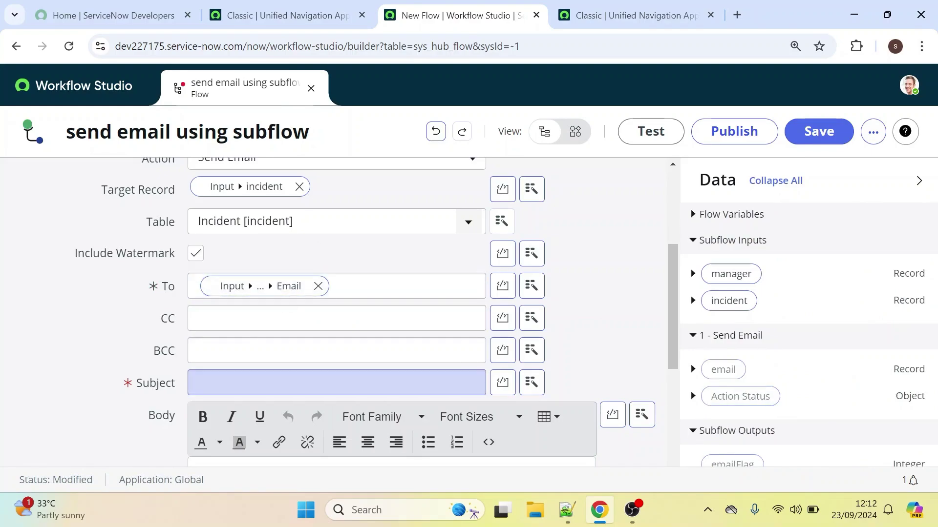
click(198, 383)
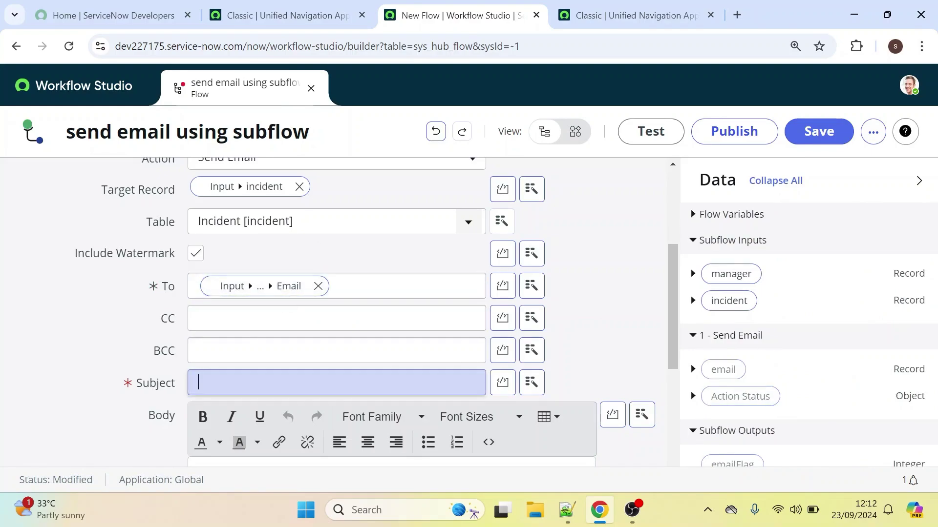
text(Incident has been created via subflow)
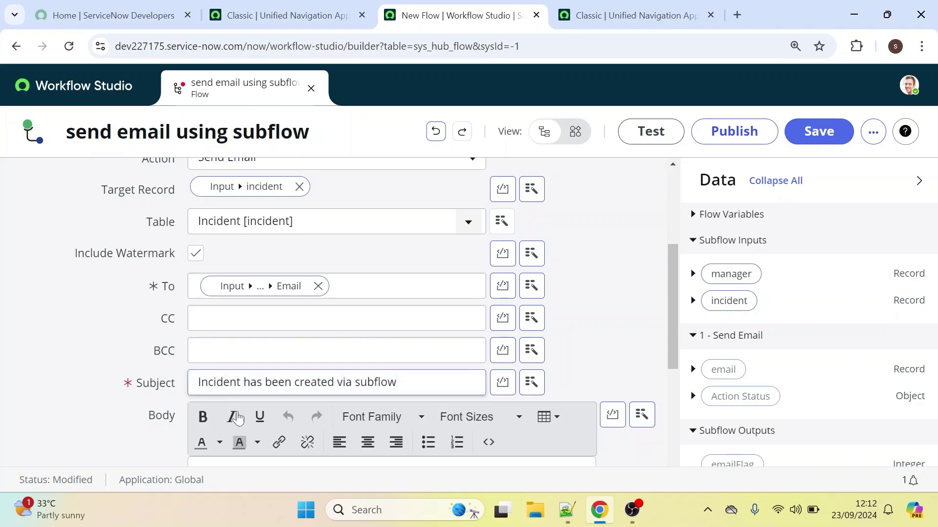
drag(674, 273, 667, 334)
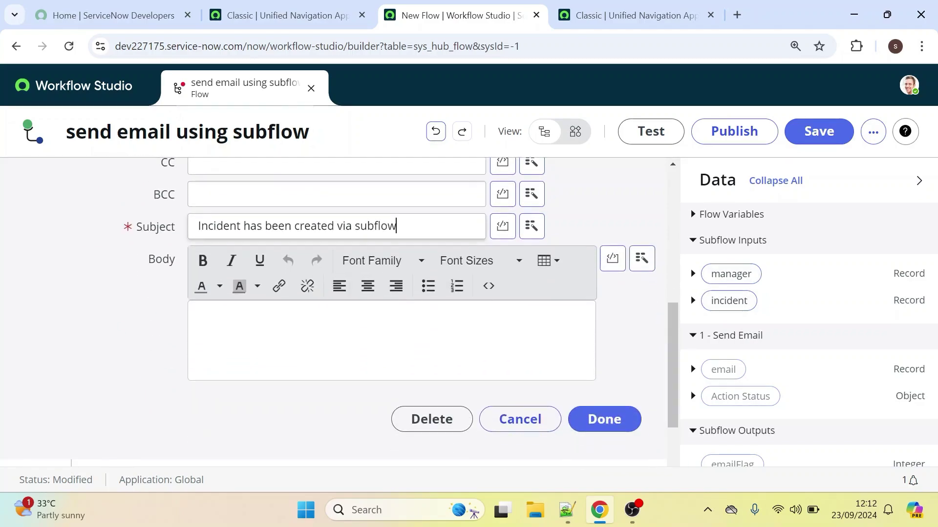
Write the email body 'Hi, Incident has been created via subflow.' by reusing the subject text.
click(195, 313)
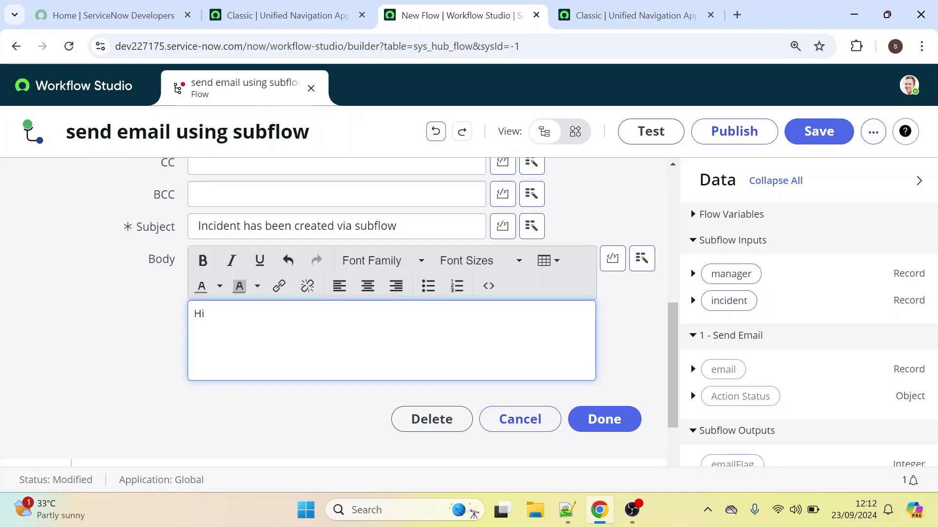
click(445, 233)
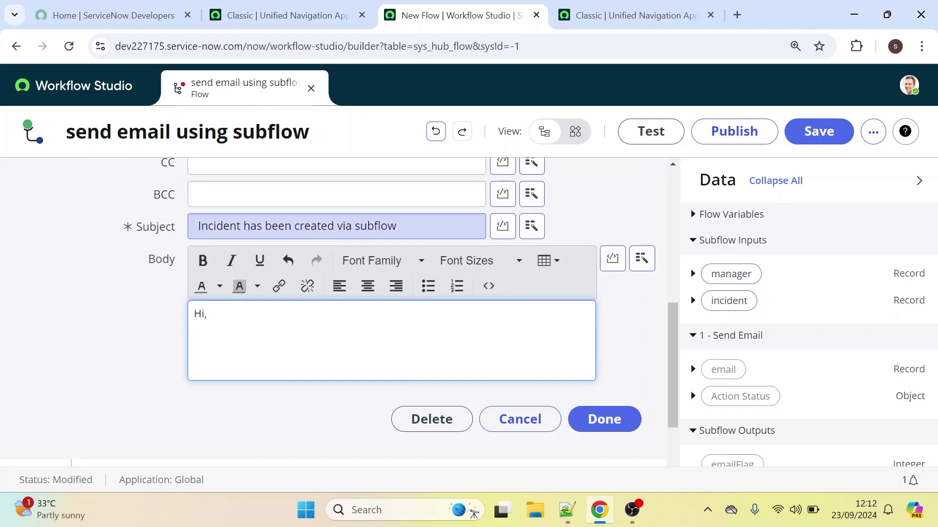
drag(445, 229, 184, 227)
key(ctrl+c)
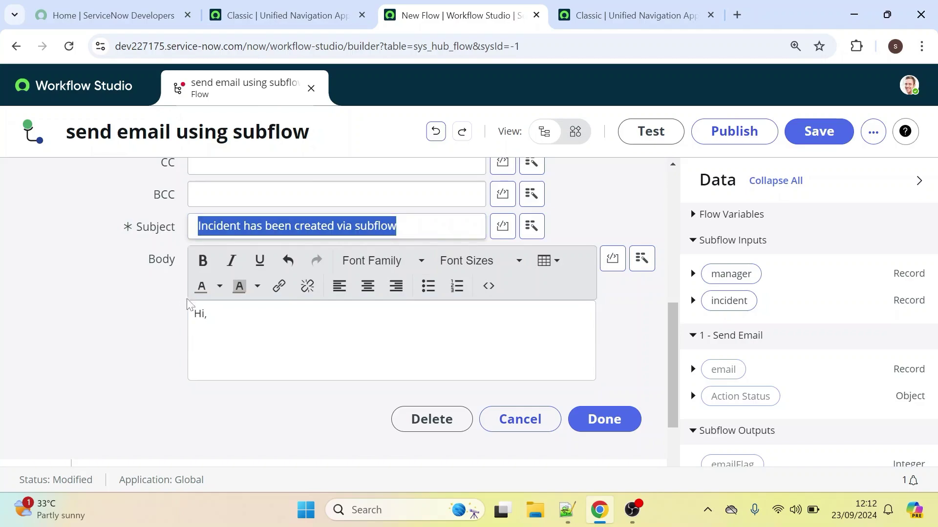
click(210, 313)
key(Return)
key(Return)
key(ctrl+v)
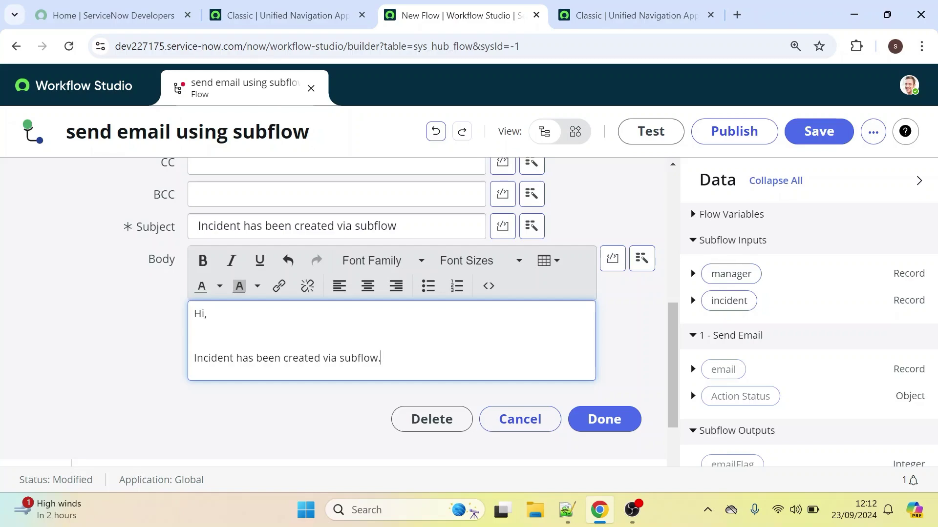
click(600, 423)
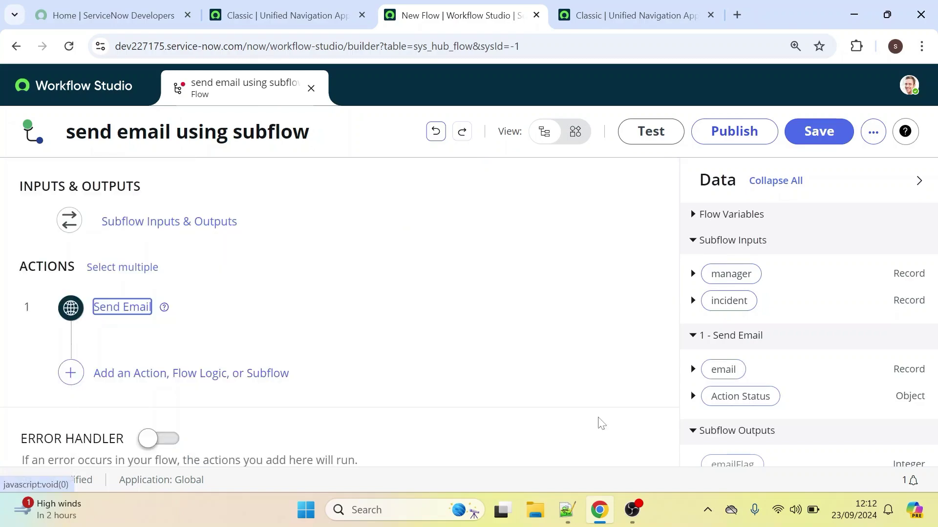
Reopen the Send Email step, check its recipient value, and close it again.
click(128, 317)
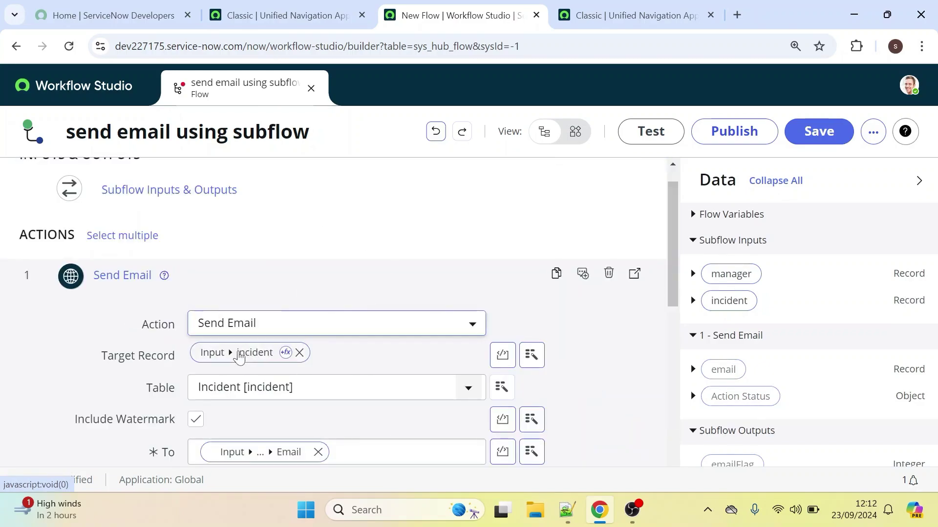
scroll(537, 259, down, 4)
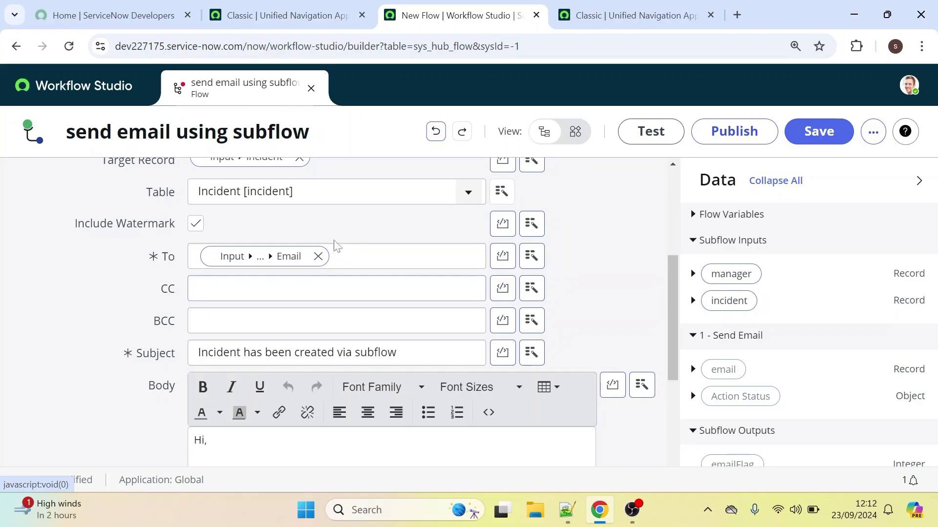
click(352, 254)
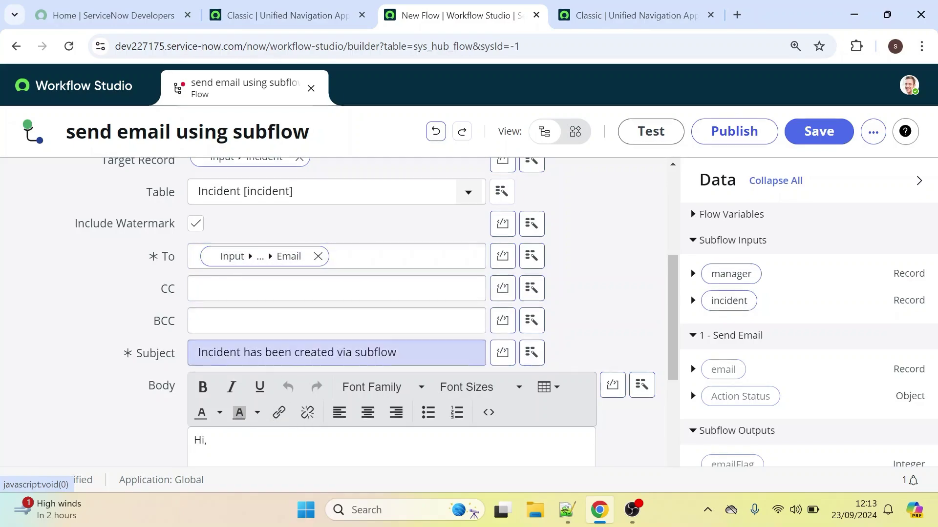
drag(671, 293, 667, 341)
click(604, 427)
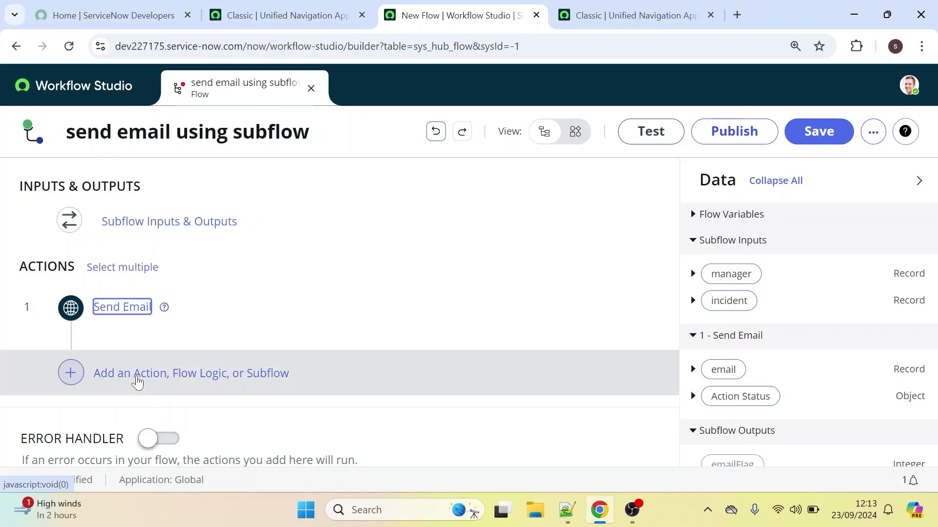
Add step 2, Assign Subflow Outputs from Flow Logic, setting emailFlag to 1.
click(138, 383)
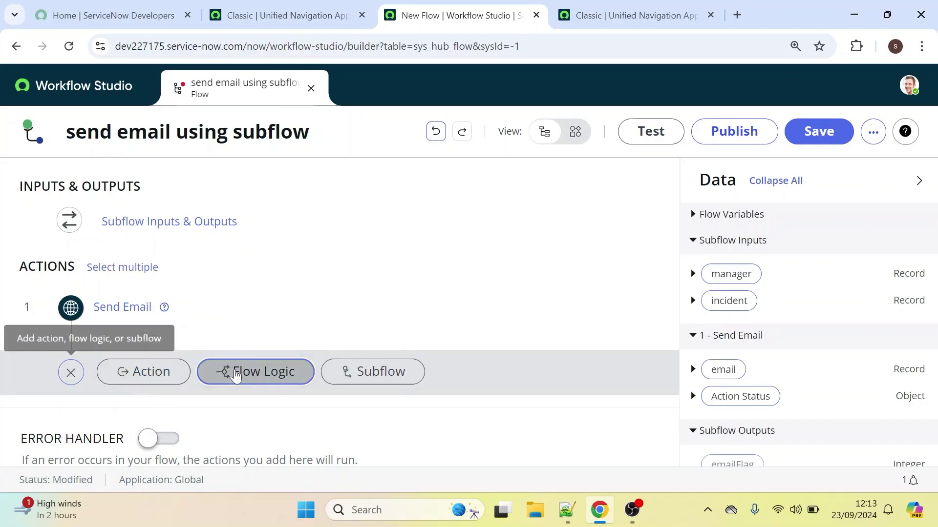
click(235, 375)
text(ass)
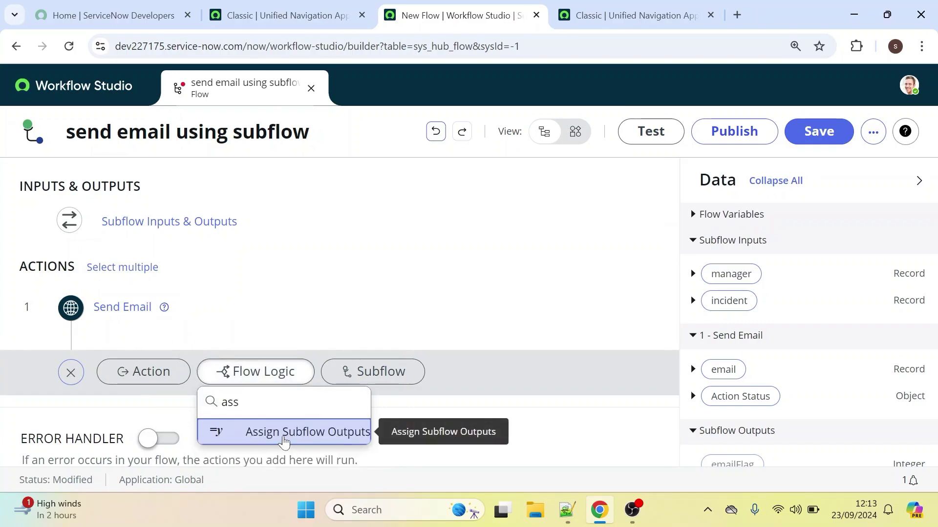
click(285, 443)
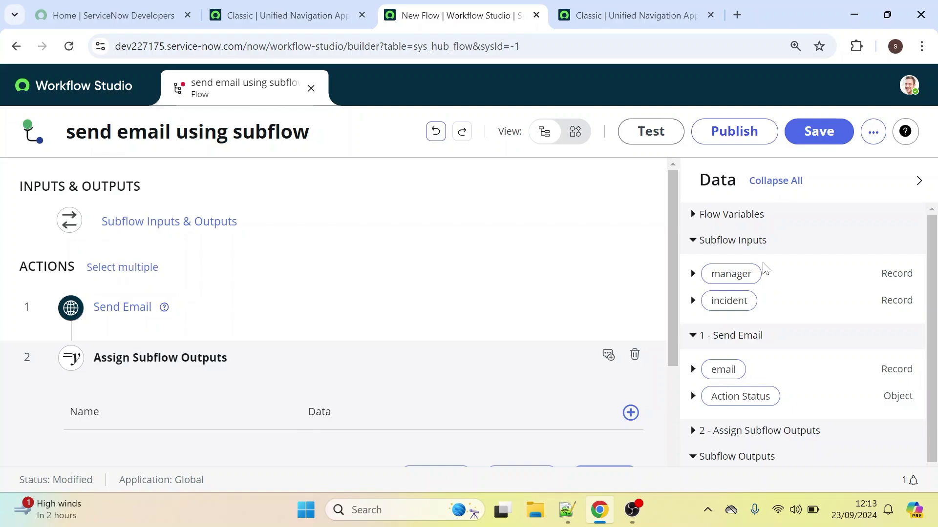
scroll(670, 253, down, 2)
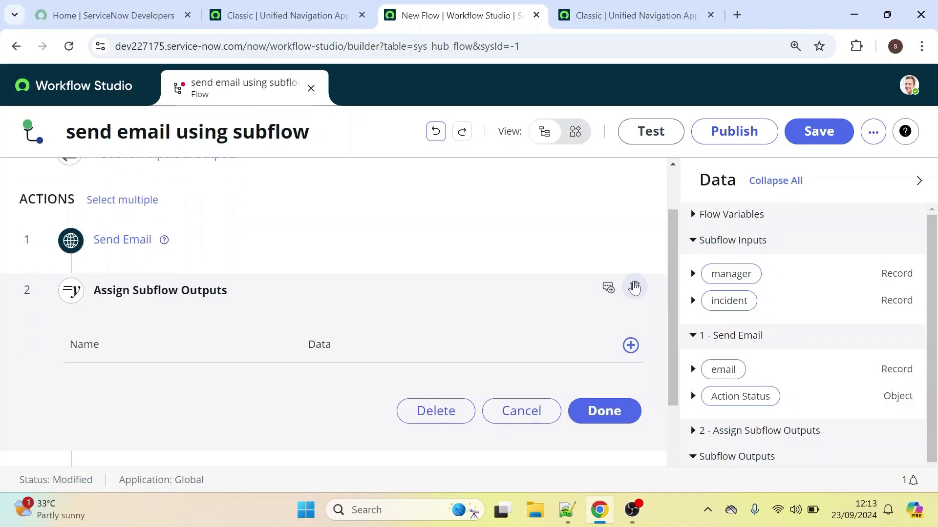
click(629, 346)
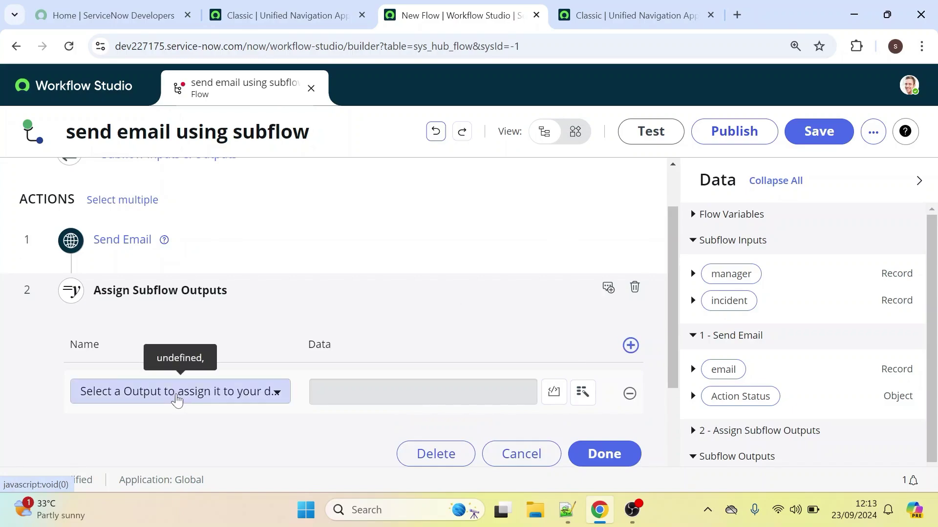
click(177, 400)
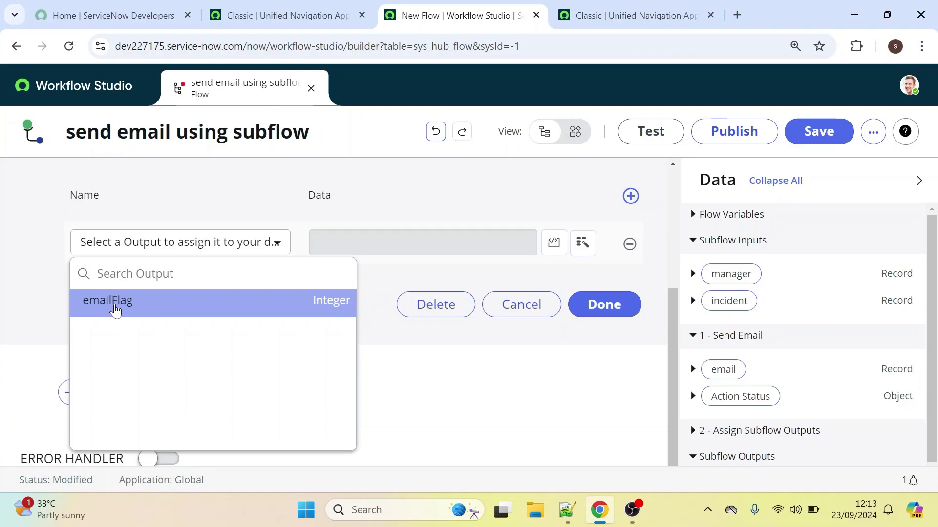
click(115, 310)
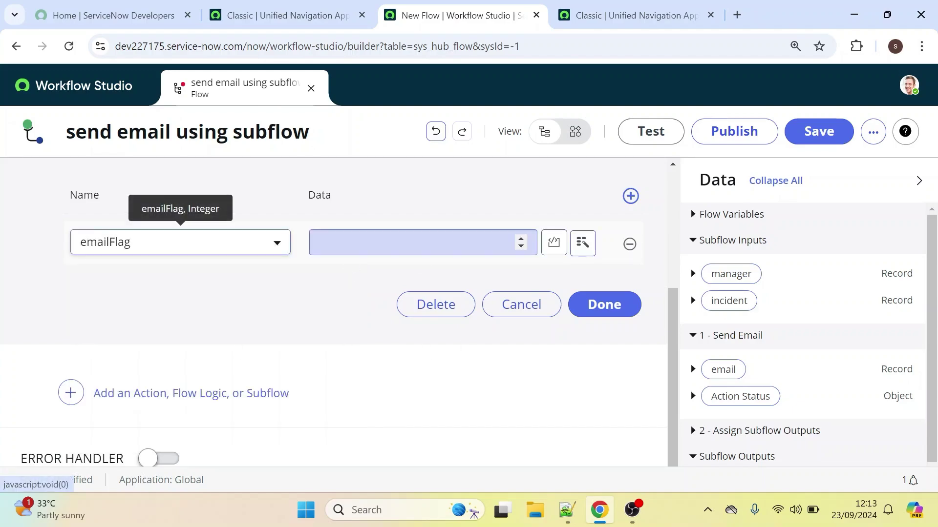
click(414, 247)
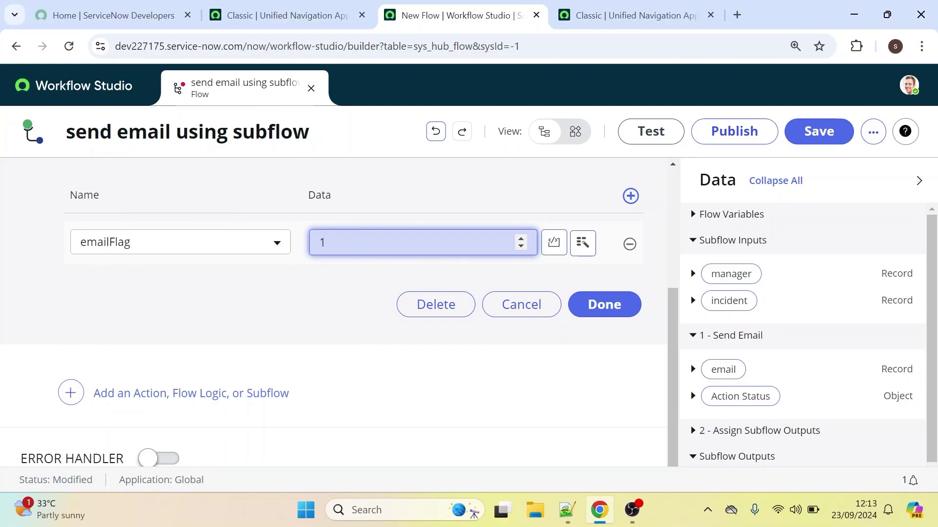
click(603, 306)
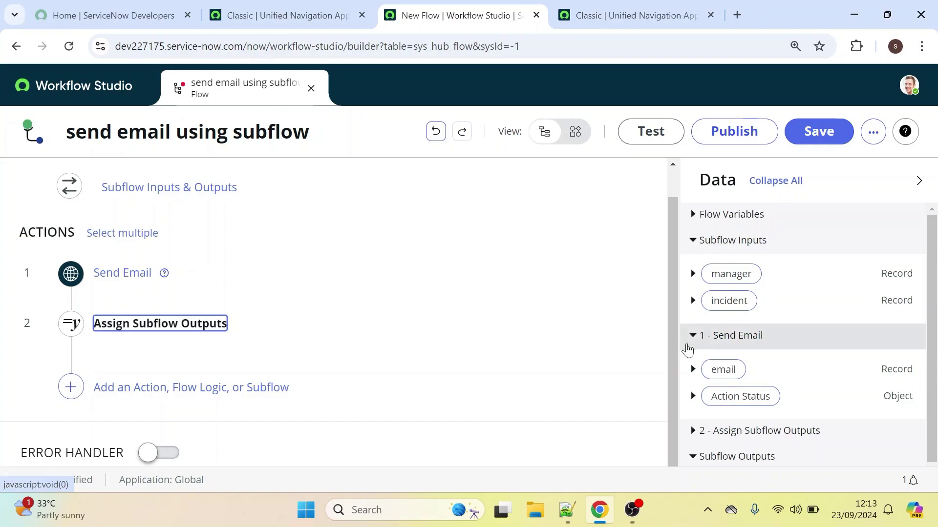
Save the 'send email using subflow' subflow, then publish it and confirm the Publish dialog.
drag(672, 338, 673, 252)
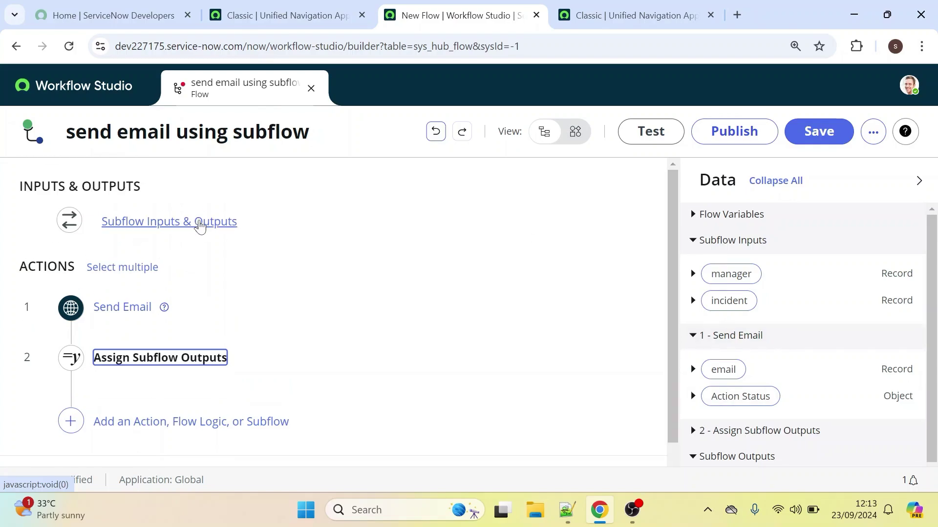
scroll(144, 272, down, 1)
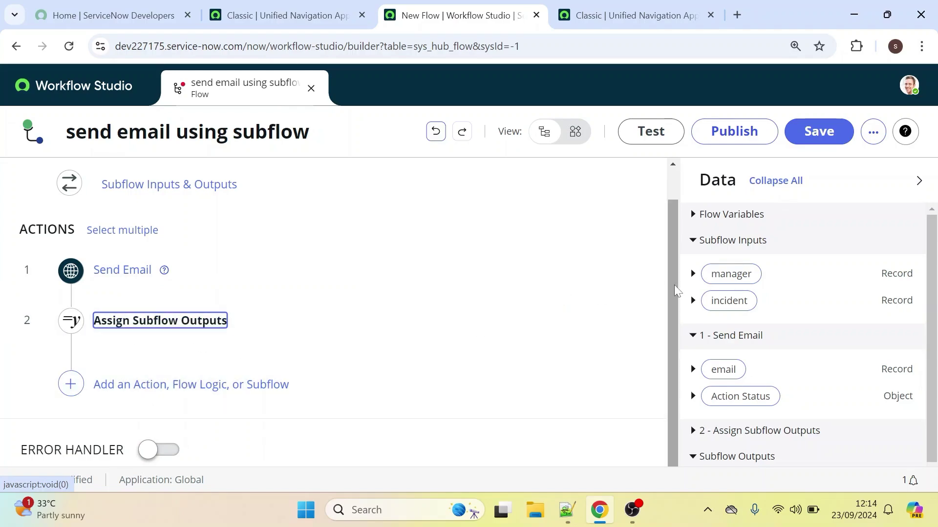
scroll(674, 293, up, 1)
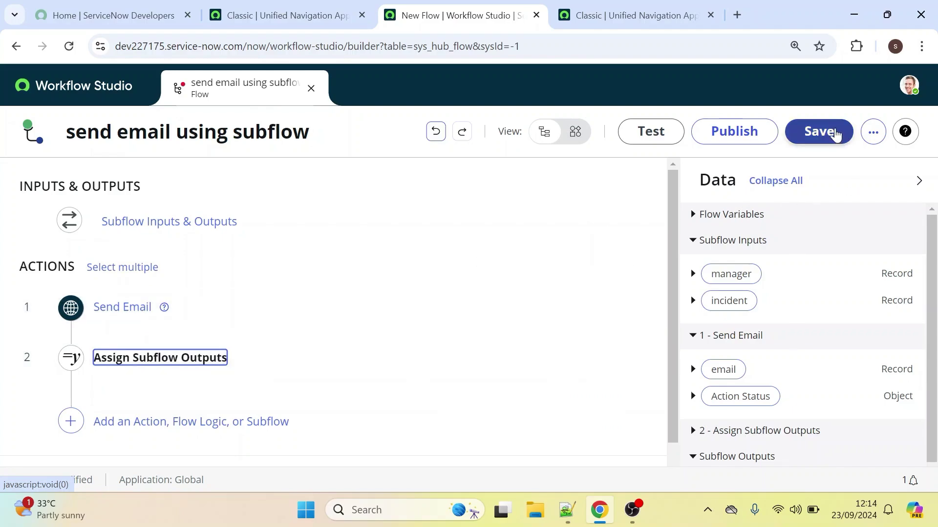
click(833, 131)
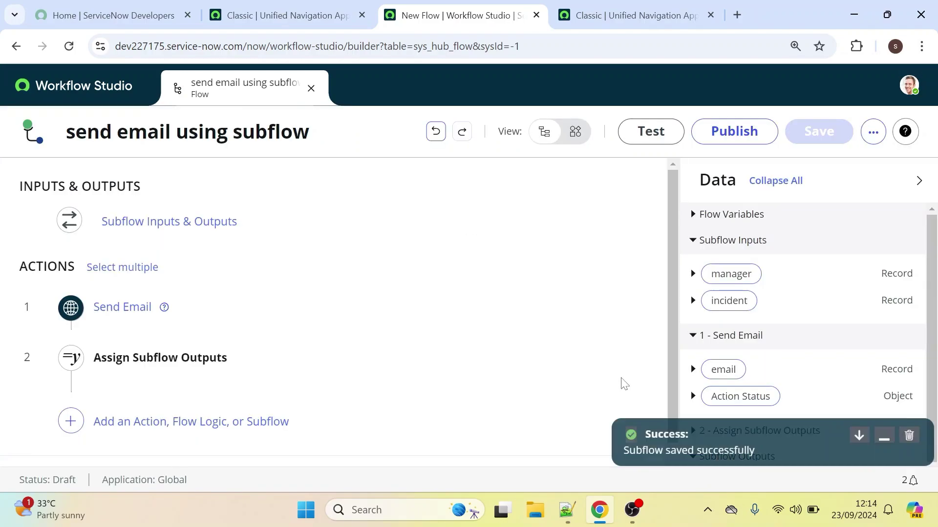
click(740, 142)
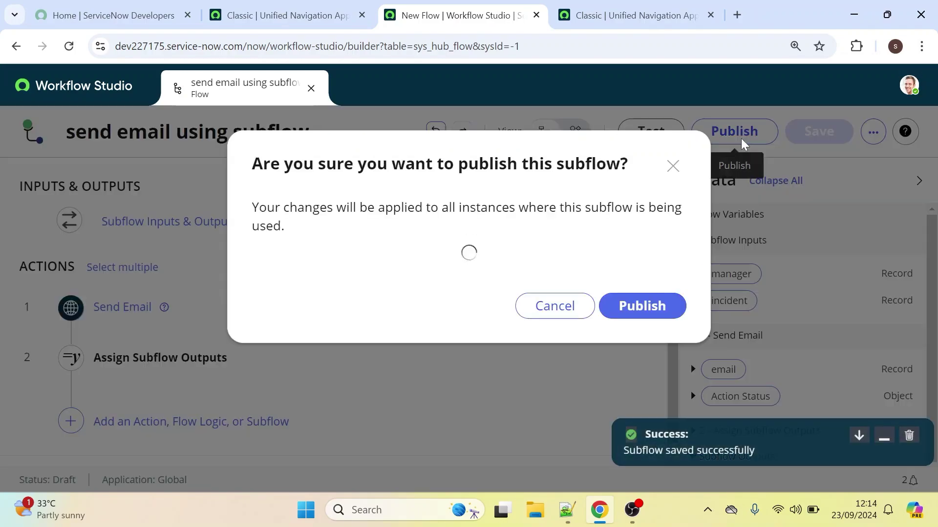
click(617, 321)
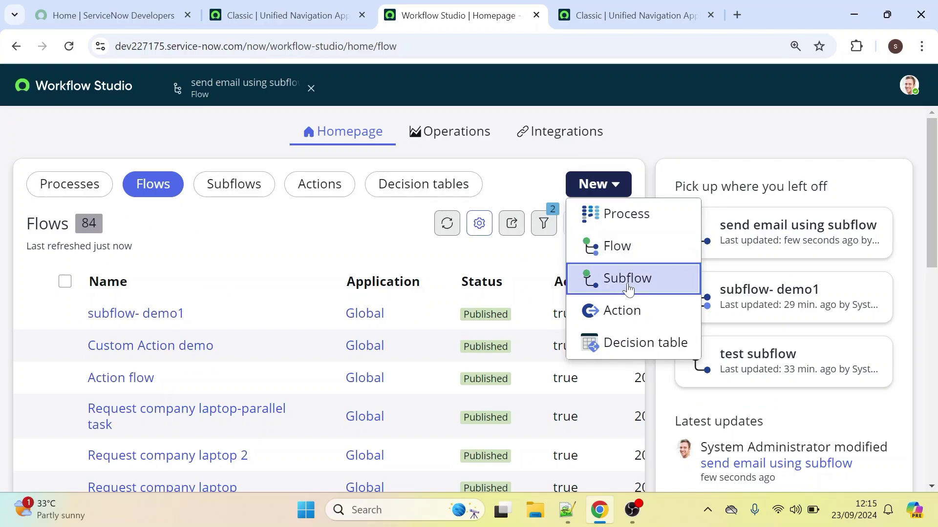
Create a new flow named 'Using Subflow send email to caller manager' and submit its properties.
click(614, 242)
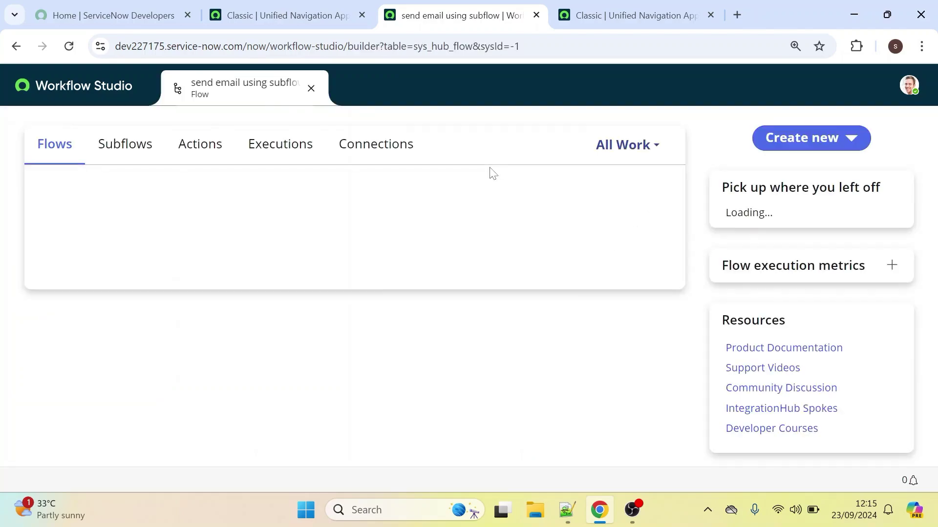
click(776, 141)
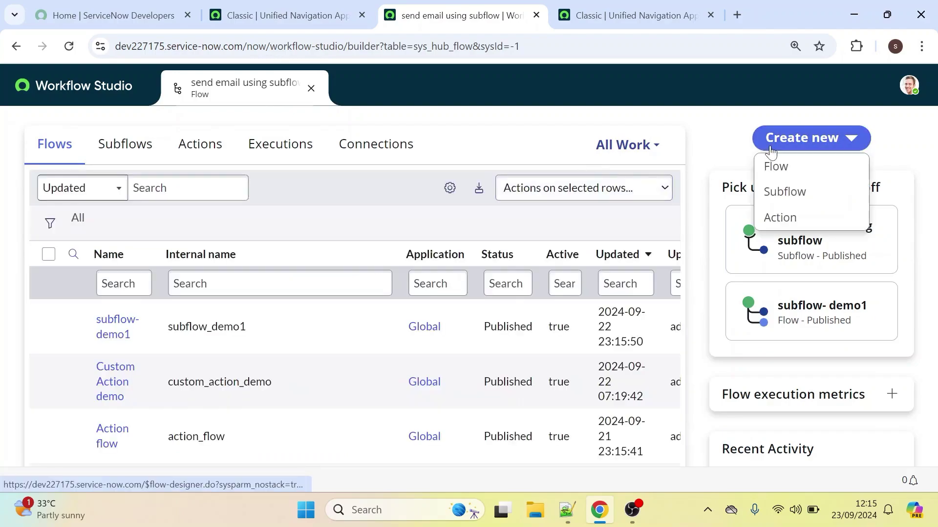
click(780, 168)
text(Using Subflow send email to caller manager)
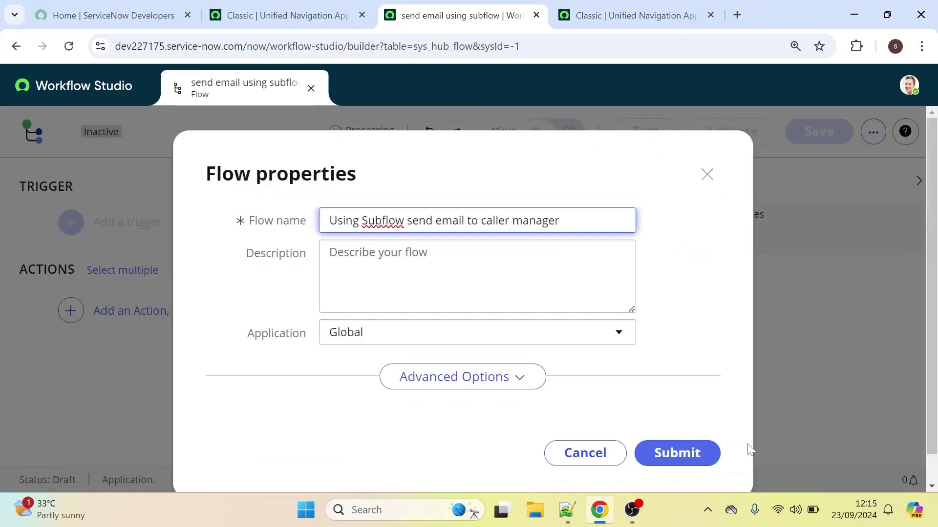
click(670, 454)
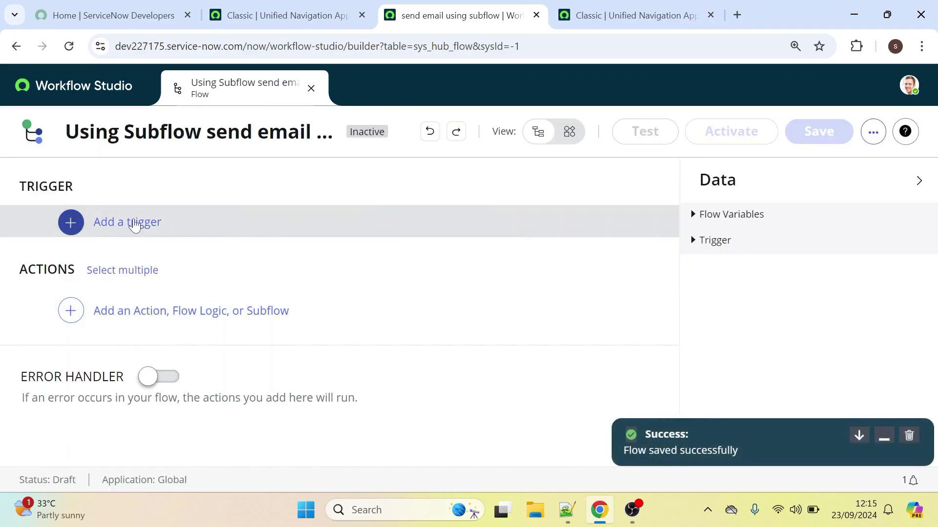
Add a Record Created trigger on the Incident [incident] table with no conditions.
click(129, 222)
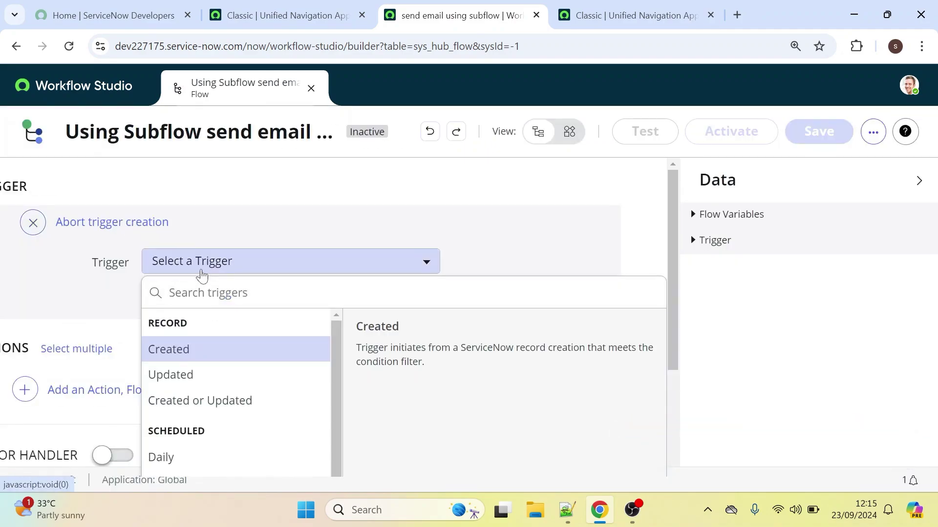
click(169, 349)
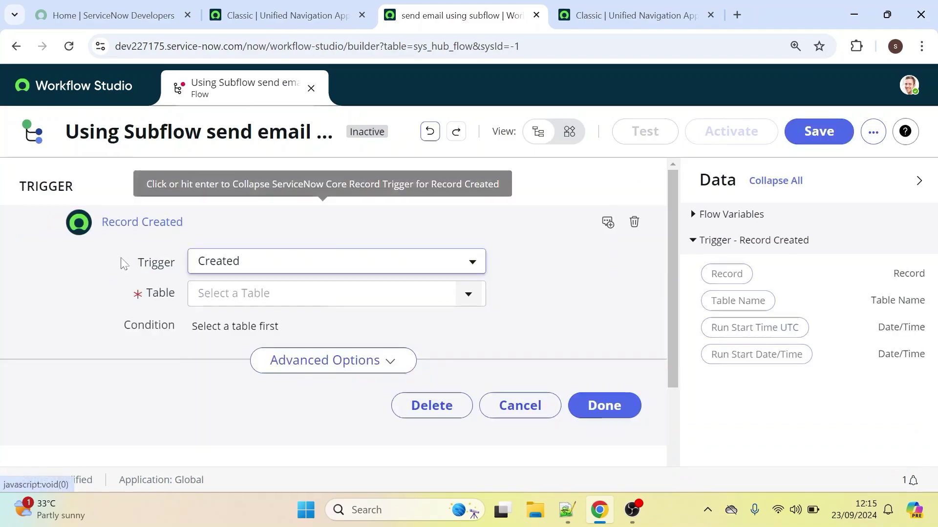
click(240, 298)
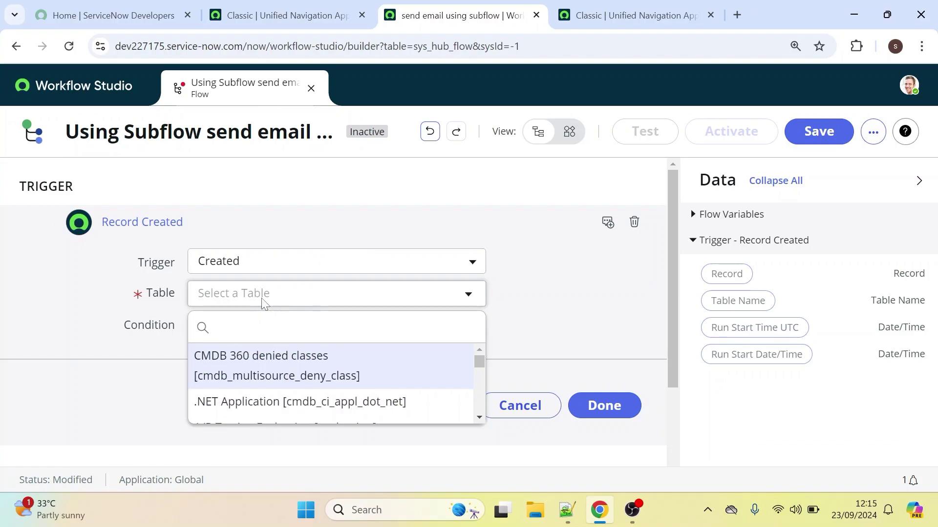
text(incide)
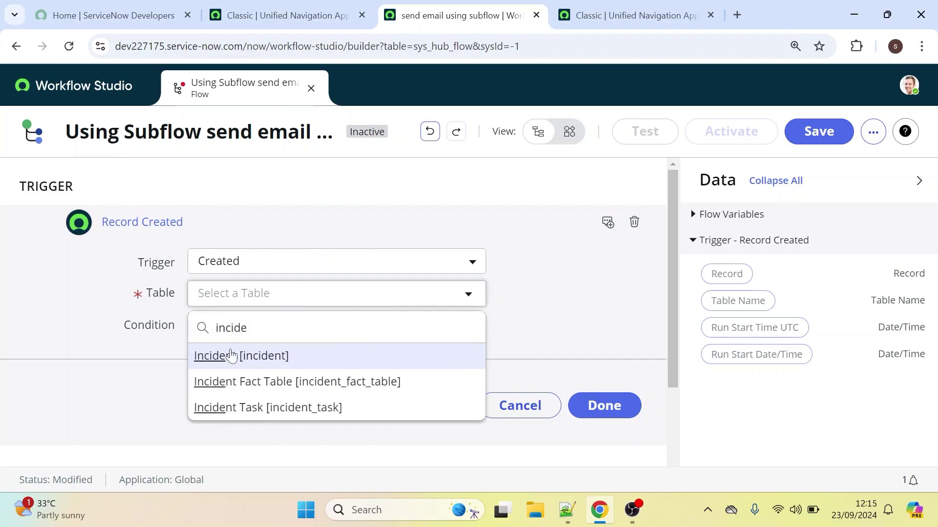
click(227, 363)
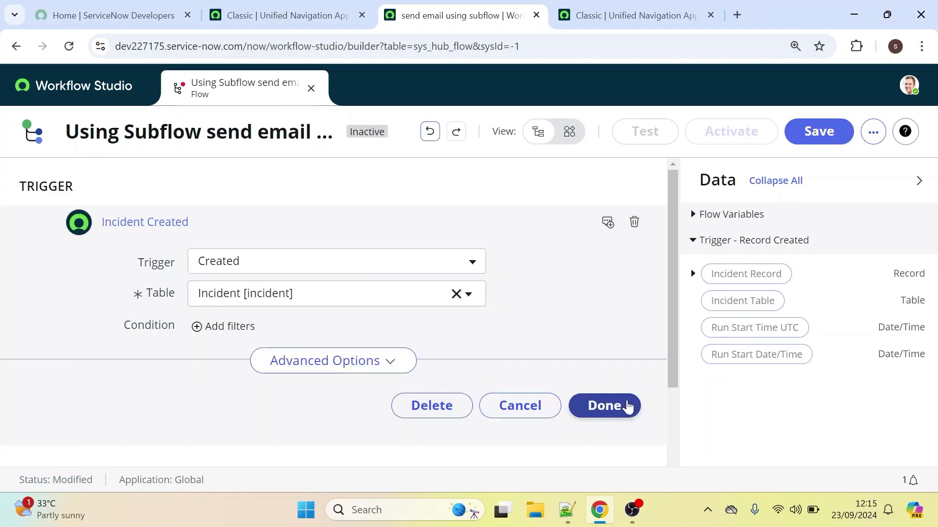
click(615, 409)
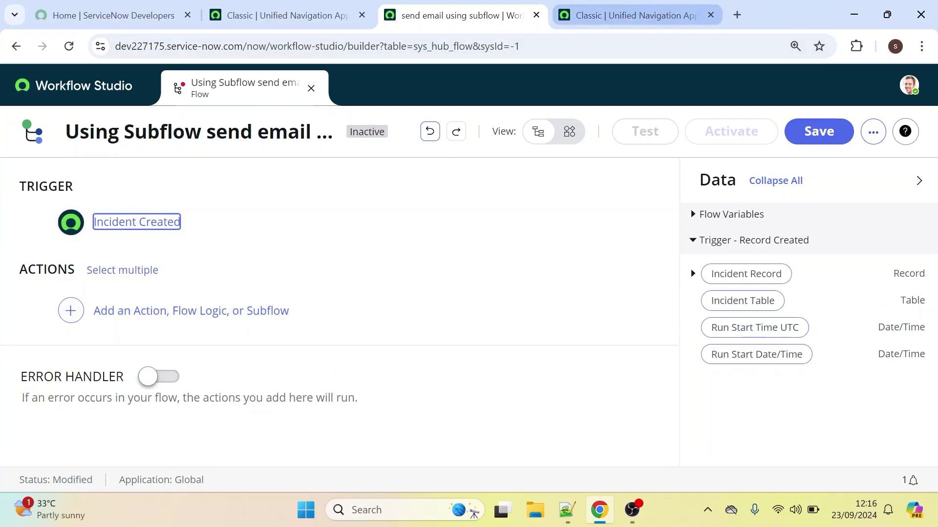
Save the flow and add the 'send email using subflow' subflow as action 1.
click(812, 138)
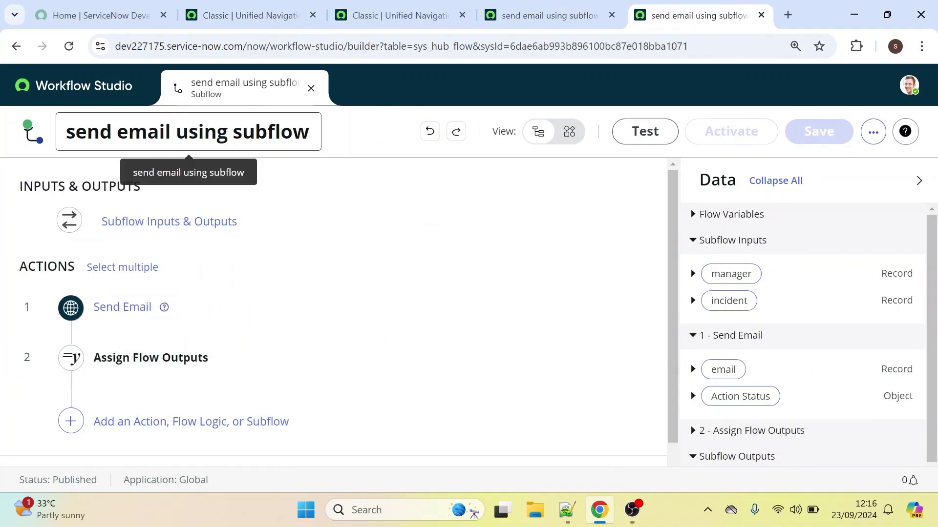
drag(309, 132, 66, 132)
key(ctrl+c)
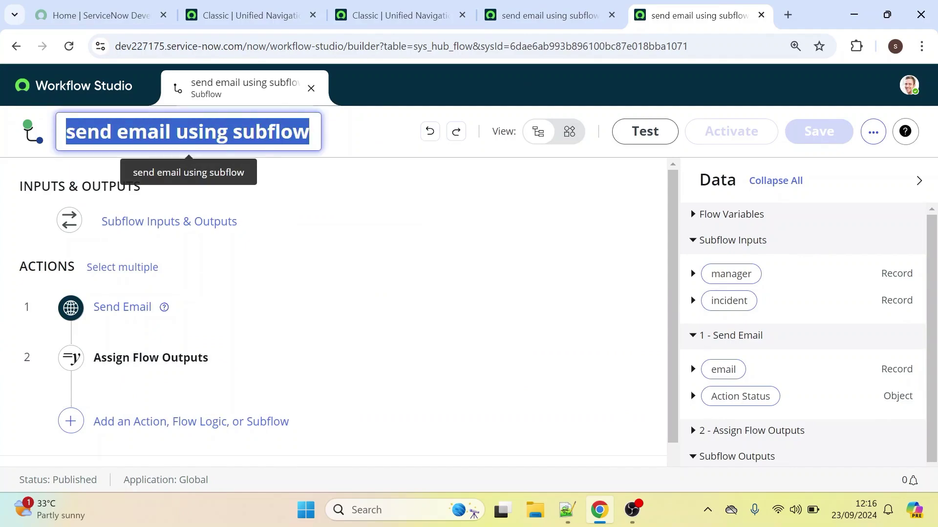
click(545, 14)
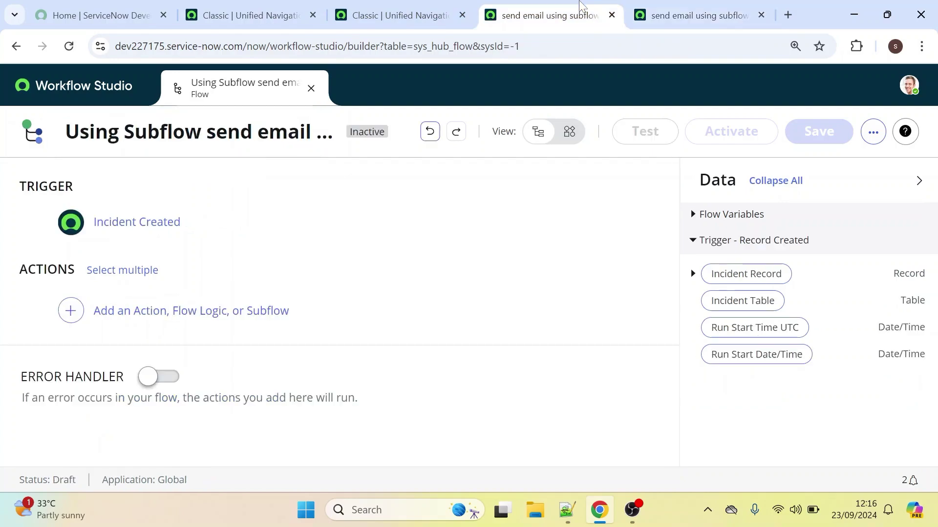
click(117, 324)
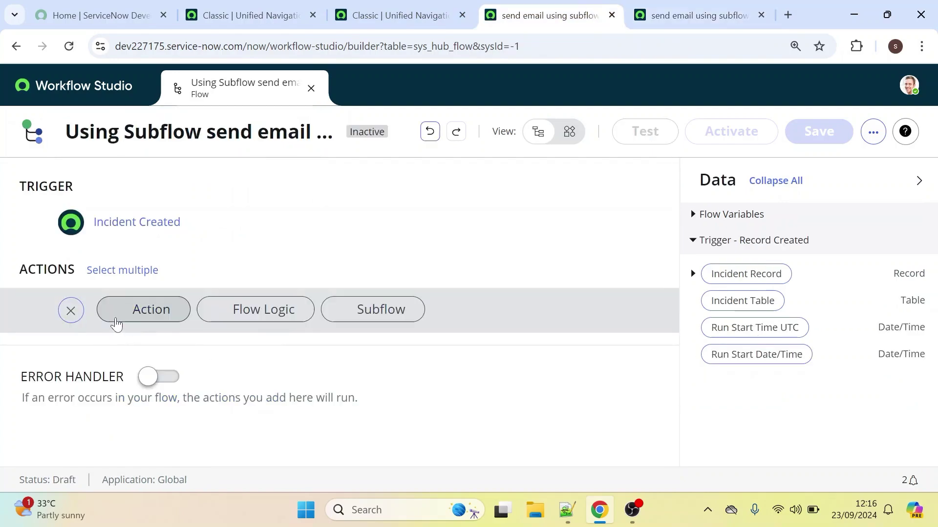
click(388, 314)
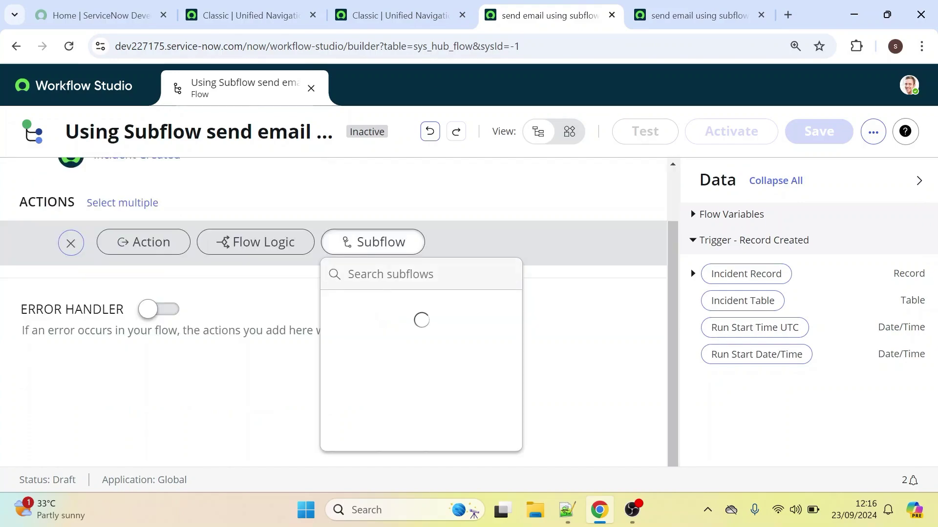
key(ctrl+v)
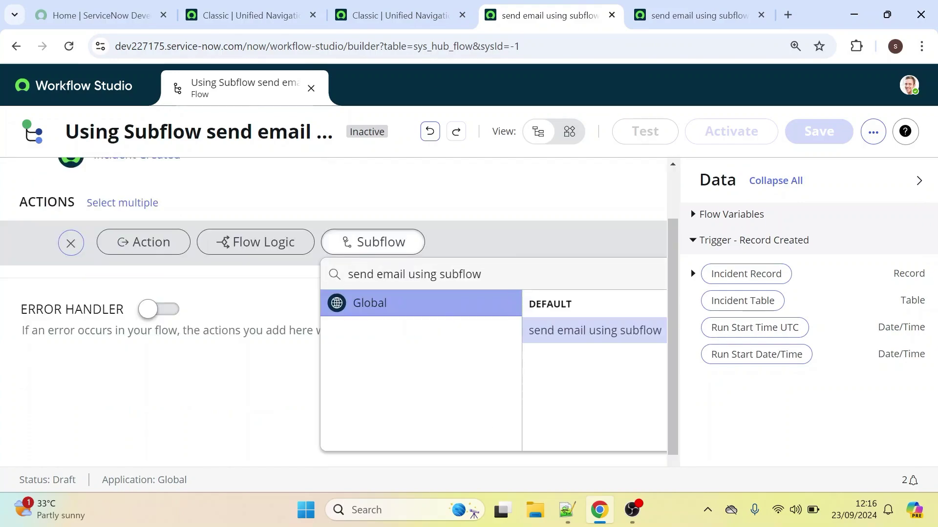
click(563, 340)
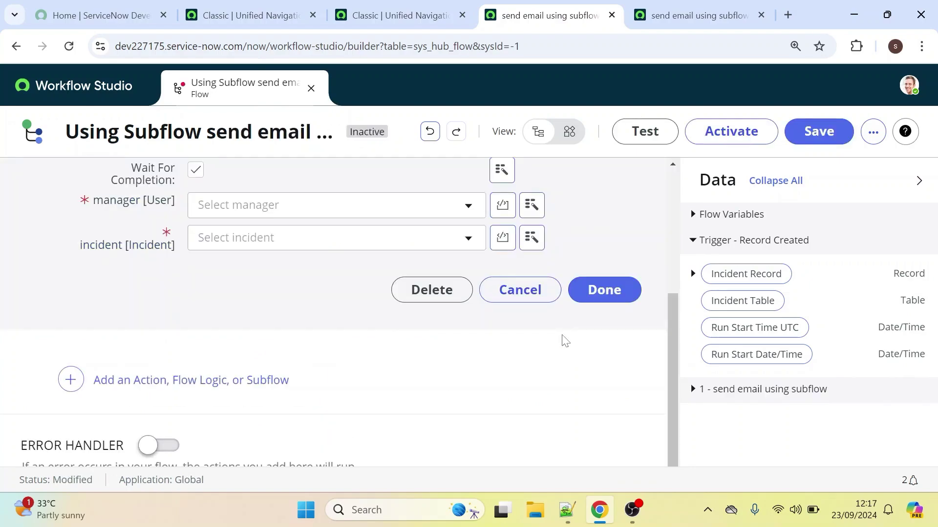
drag(674, 344, 661, 287)
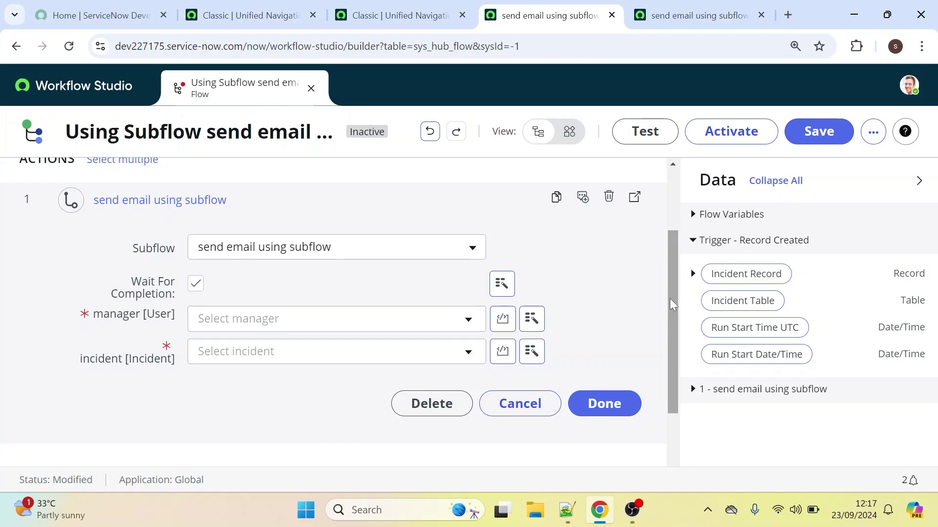
Open and close the manager user list, then expand the trigger's Incident Record fields in the data pane.
drag(669, 298, 667, 312)
click(306, 292)
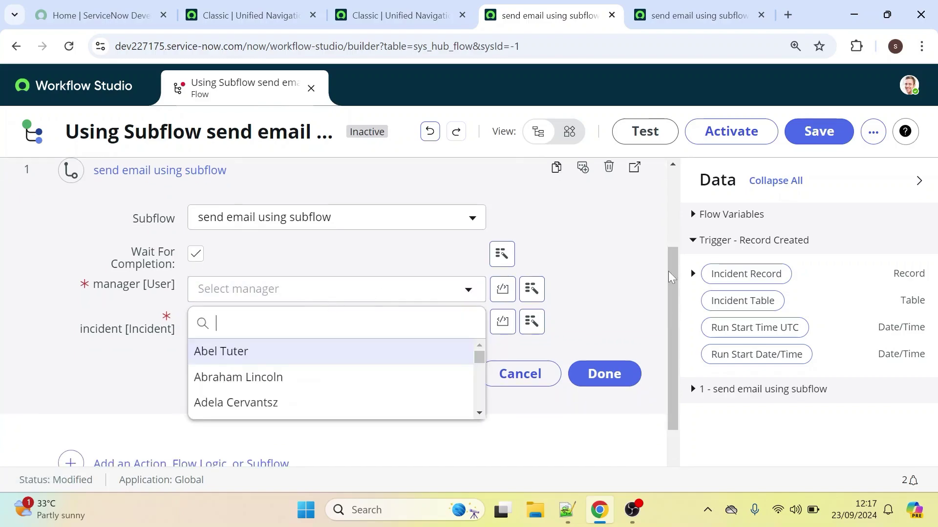
click(607, 263)
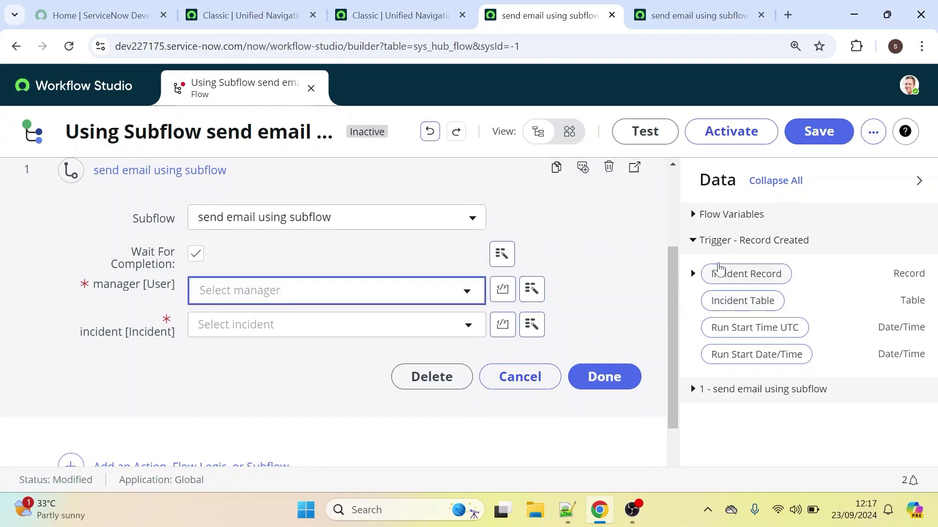
click(695, 280)
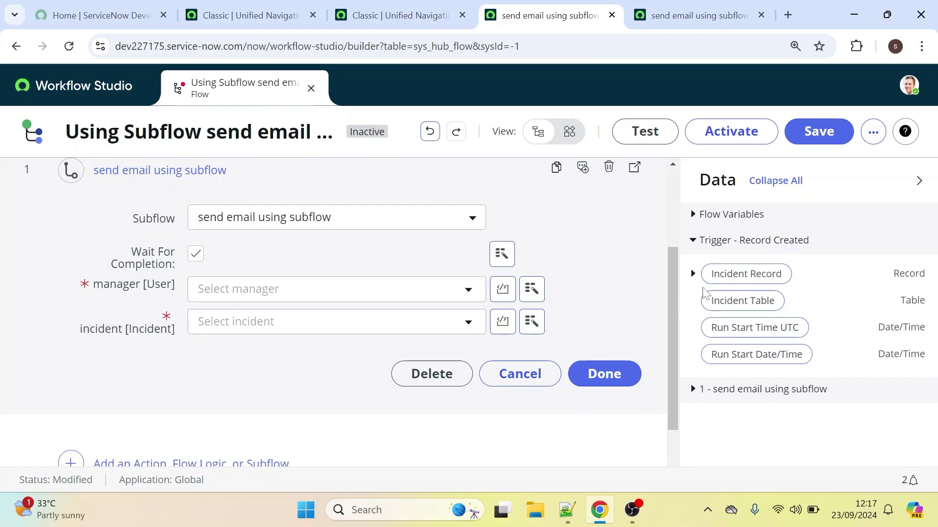
click(693, 276)
click(693, 276)
click(693, 276)
Map manager to Incident Record > Caller > Manager and incident to Incident Record, then finish the step.
drag(931, 235, 904, 272)
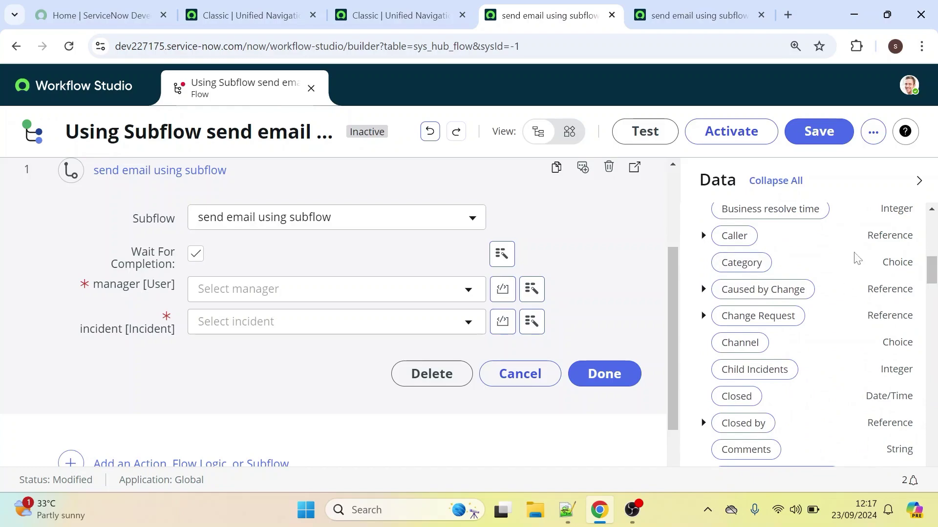
click(703, 235)
drag(931, 257, 933, 308)
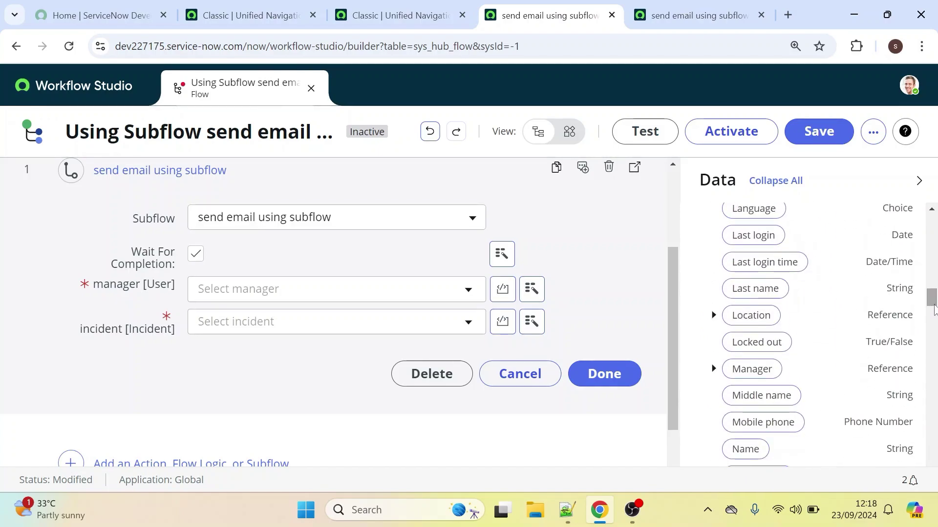
drag(766, 372, 330, 292)
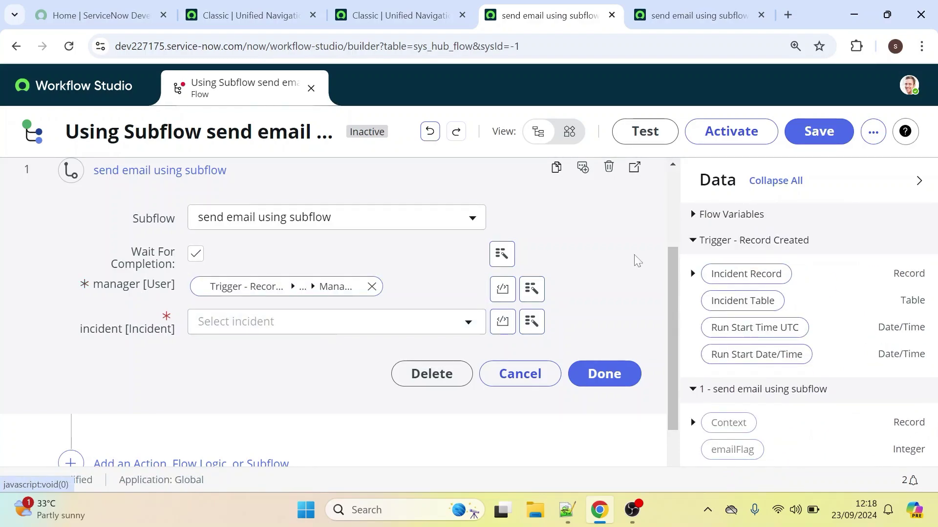
drag(759, 285, 350, 321)
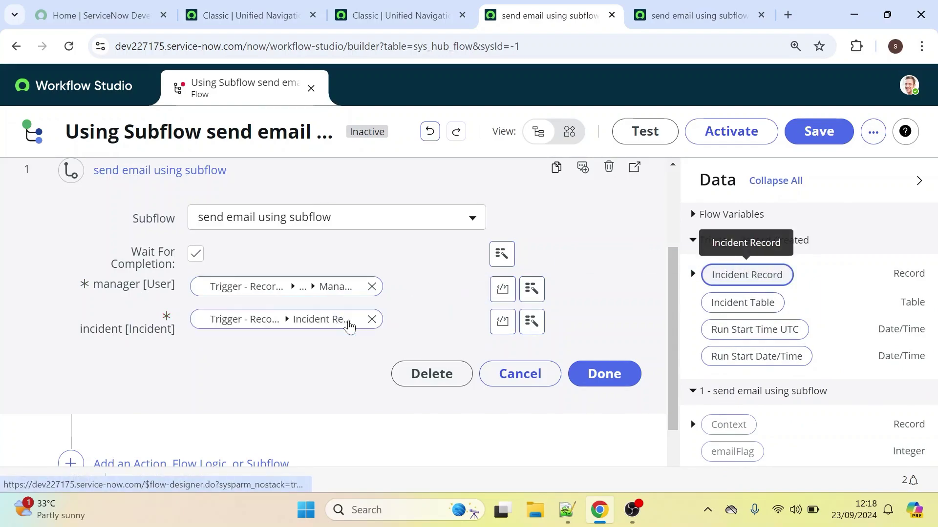
click(604, 374)
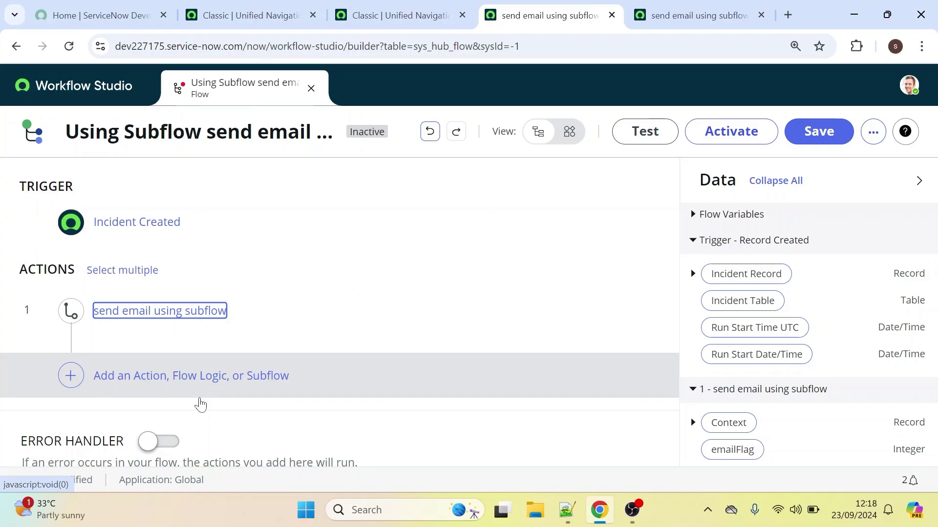
Add a Log action as step 2 after the subflow, found by searching 'lo'.
click(127, 377)
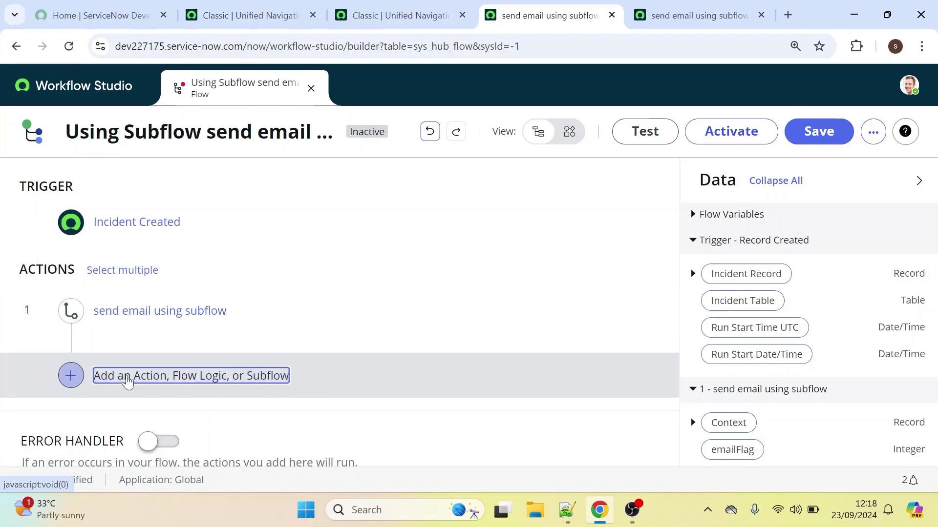
click(164, 378)
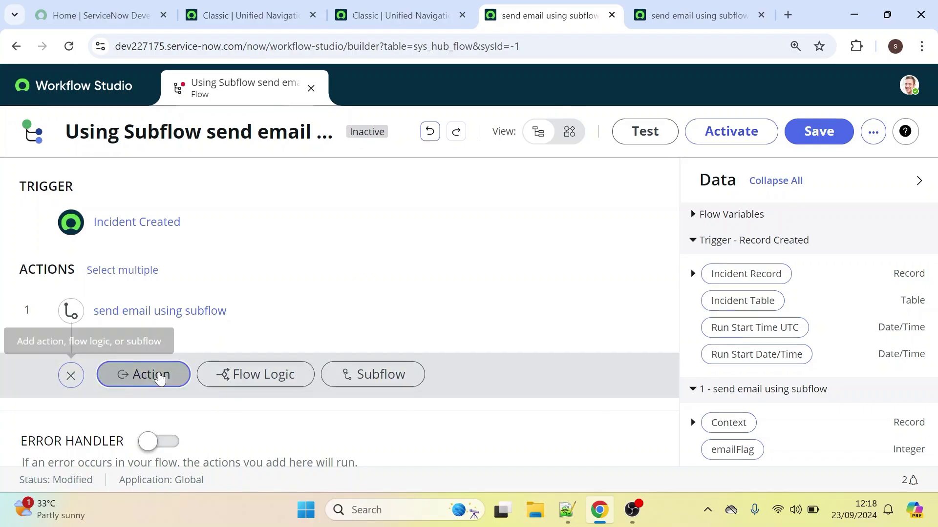
click(192, 395)
text(log)
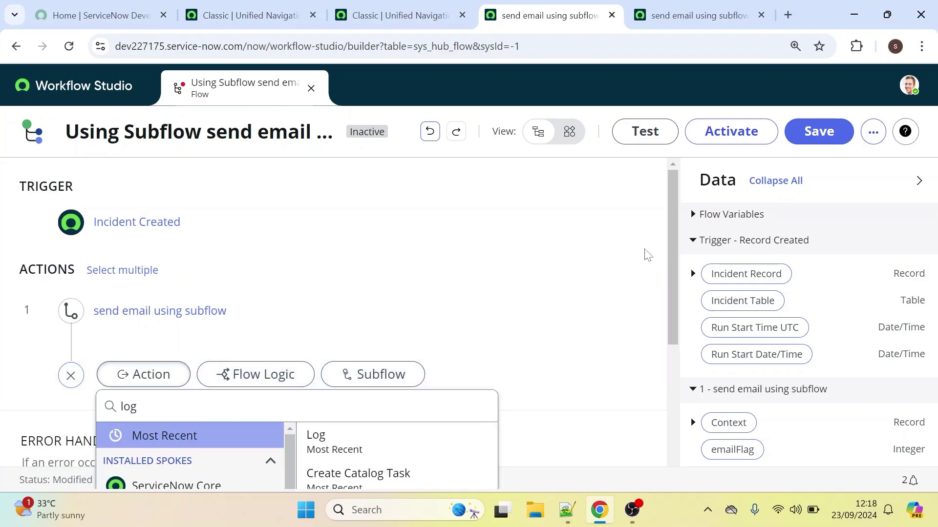
drag(673, 241, 666, 321)
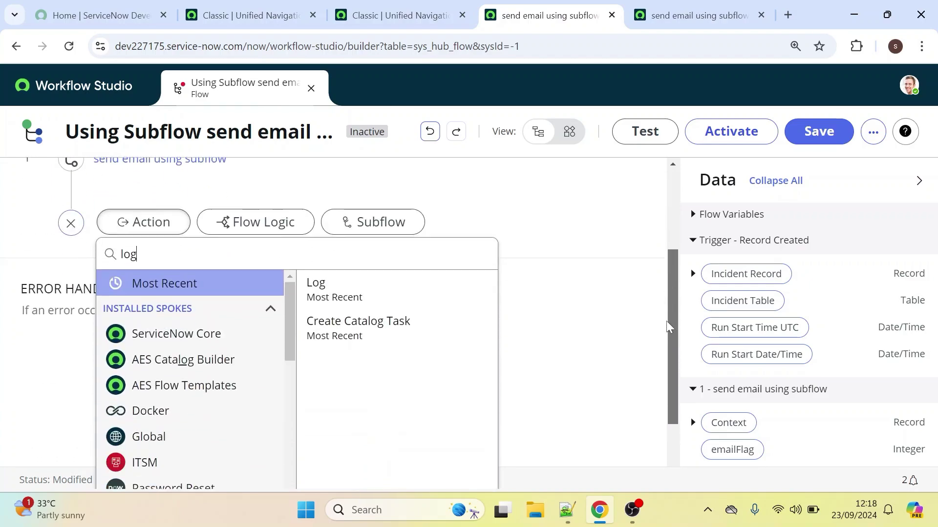
click(381, 287)
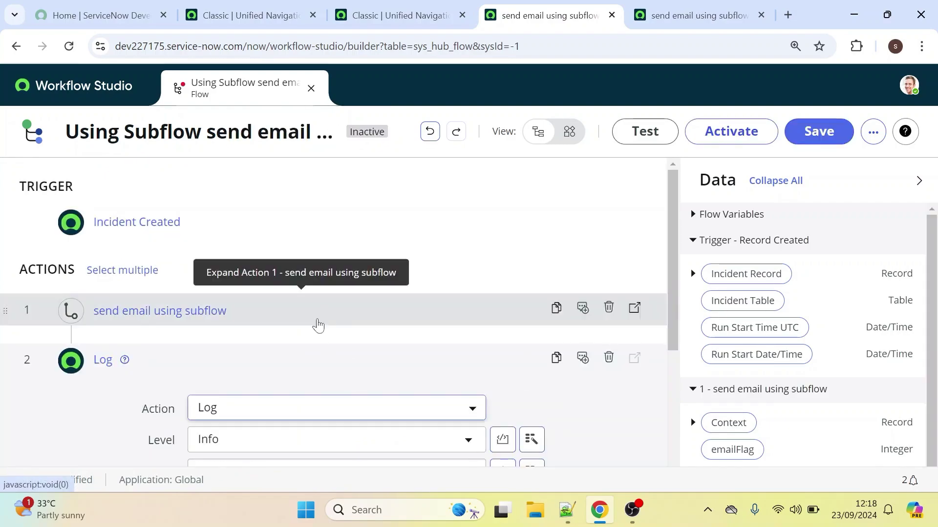
Set the Log message to 'email has sent' followed by the emailFlag pill, and finish the step.
drag(670, 220, 664, 329)
click(198, 305)
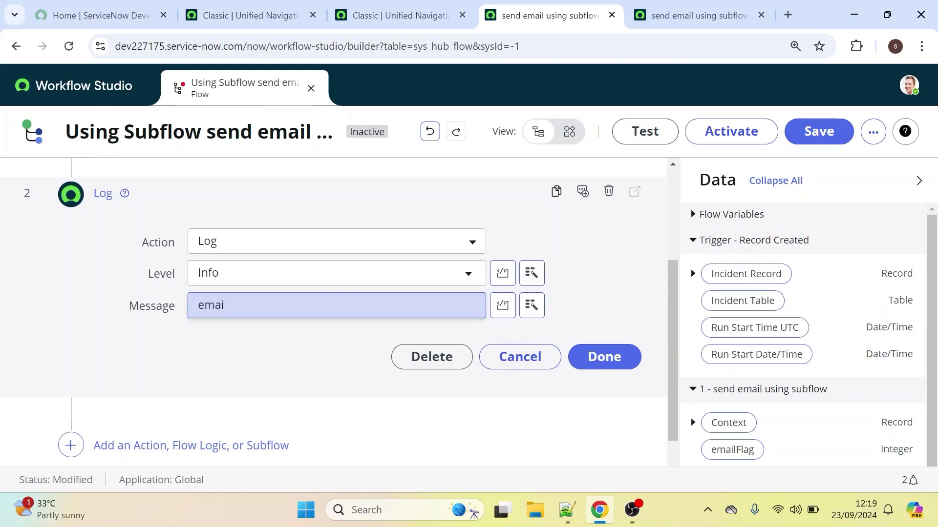
text(email has sent)
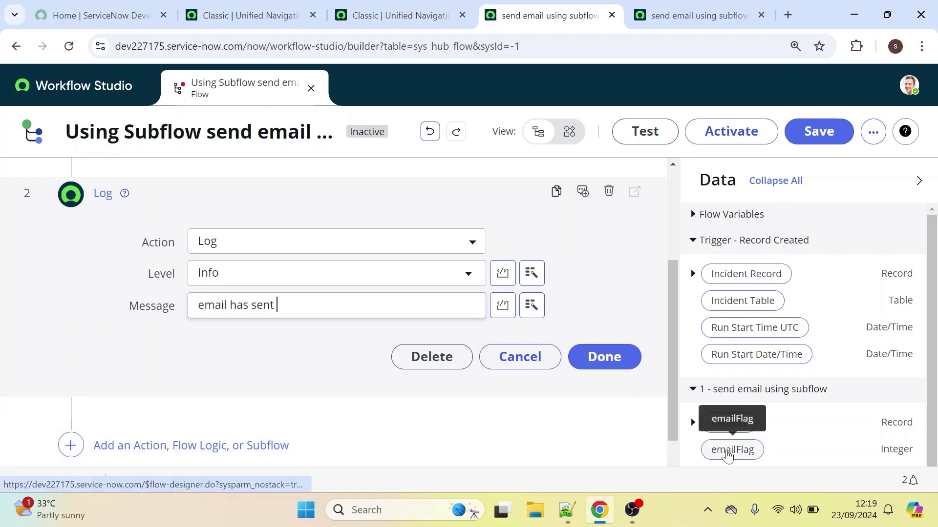
drag(728, 454, 386, 305)
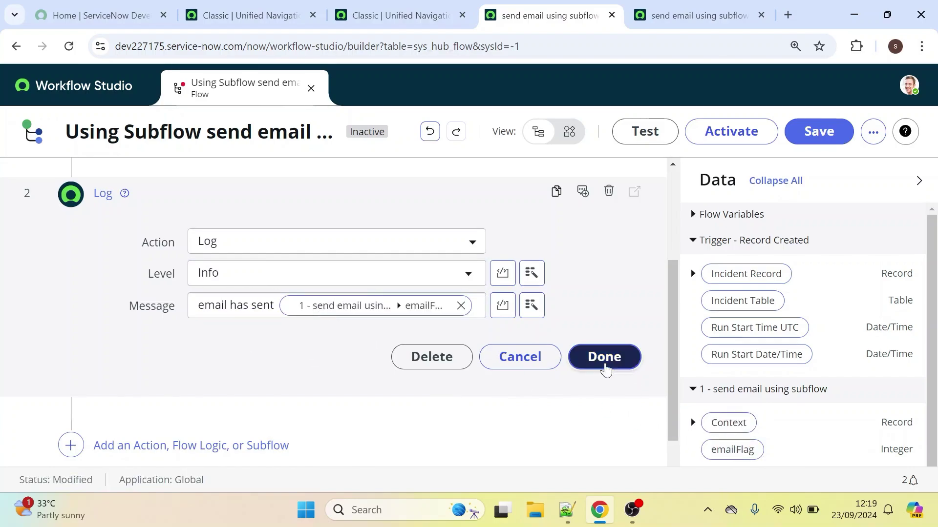
click(604, 357)
scroll(635, 363, up, 3)
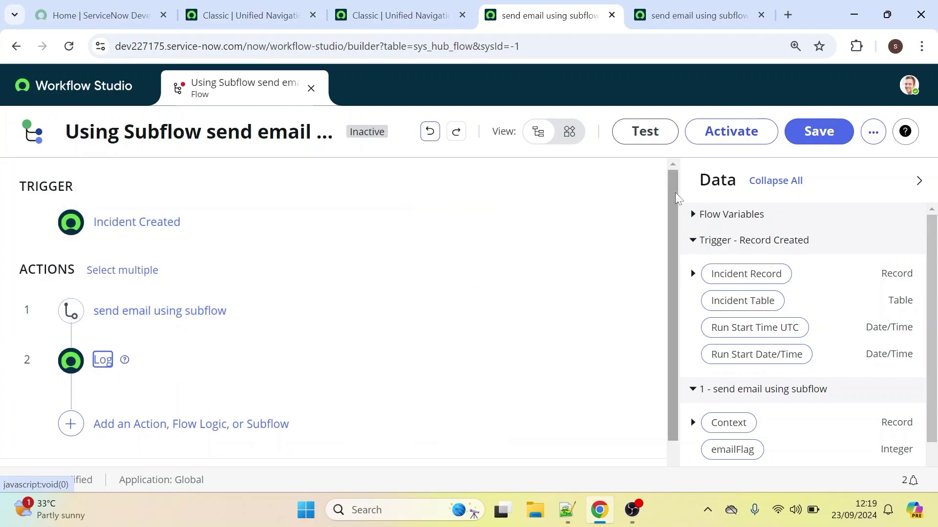
Glance at the send email using subflow subflow, then return to the calling flow.
scroll(669, 192, down, 1)
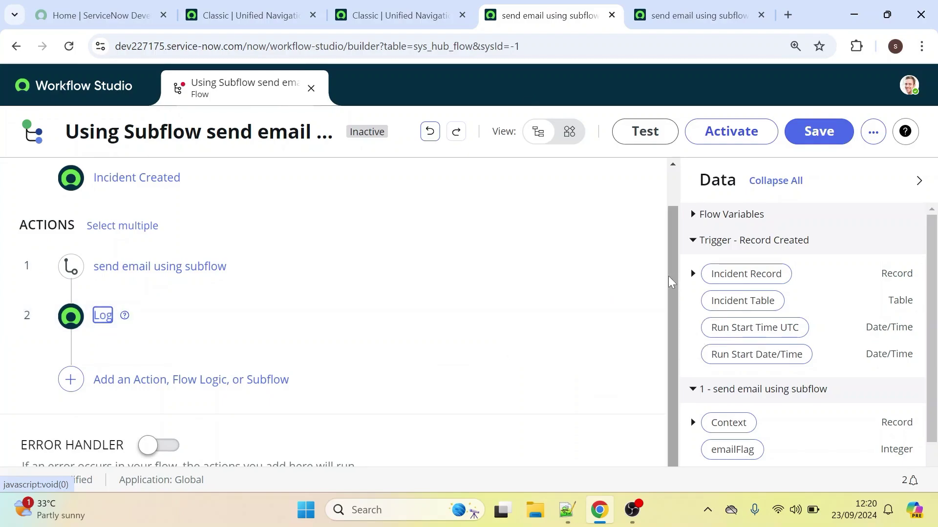
drag(668, 276, 657, 178)
click(654, 11)
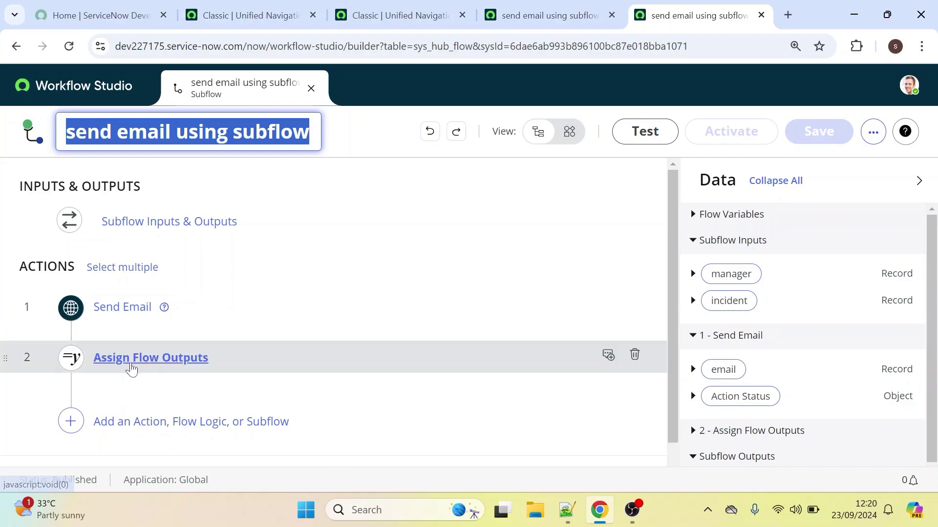
click(522, 10)
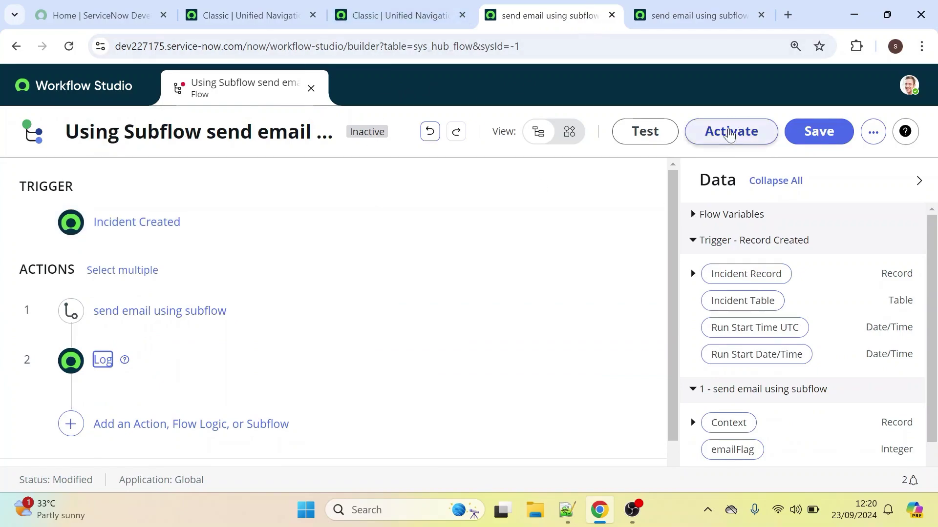
Save the flow and confirm activating it.
click(828, 132)
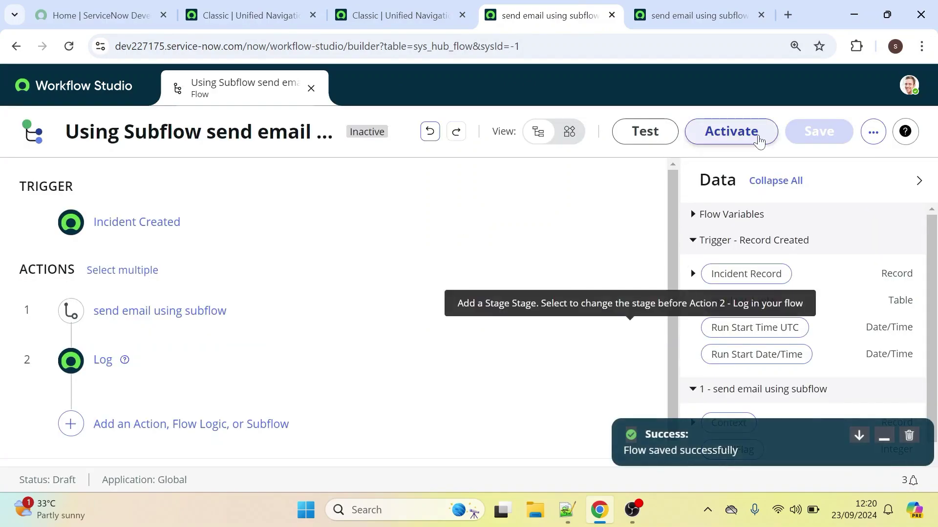
click(731, 131)
click(584, 341)
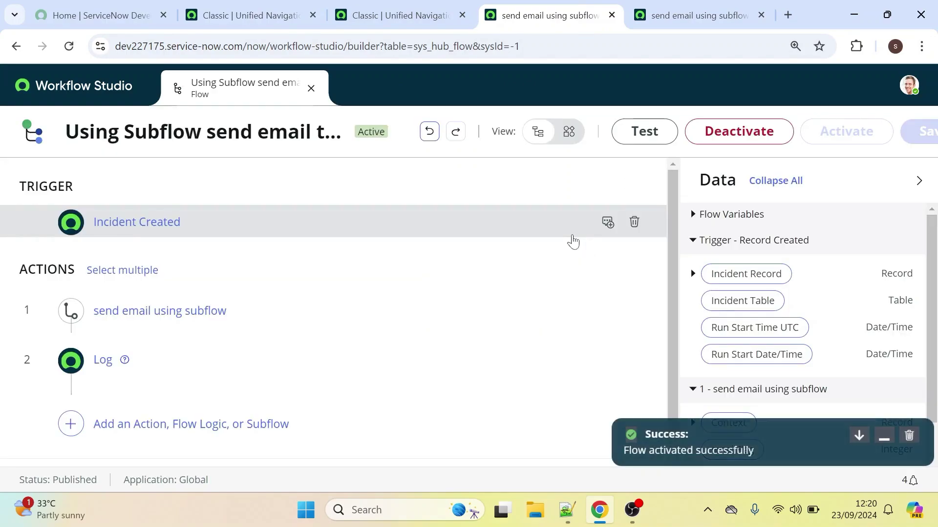
Open the incident list by entering incident.LIST in the navigator.
click(395, 15)
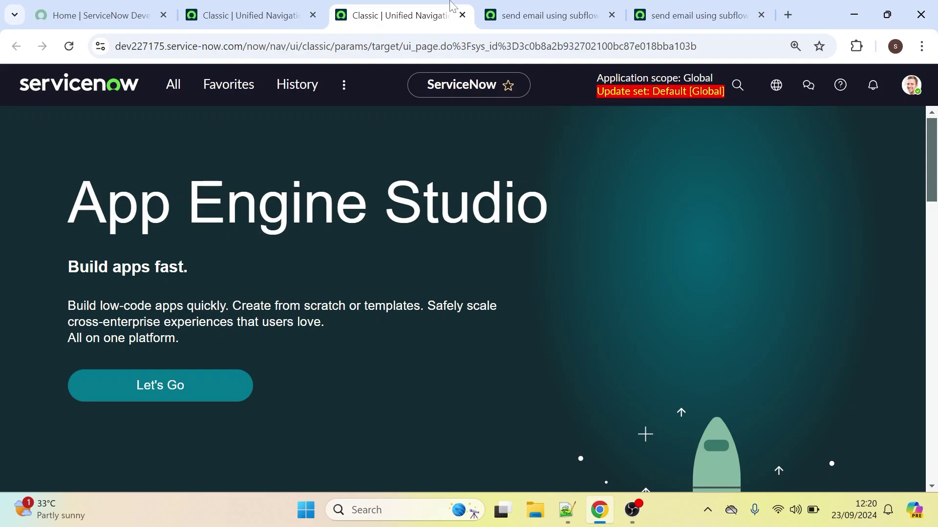
click(179, 85)
text(incident.LIST)
key(Return)
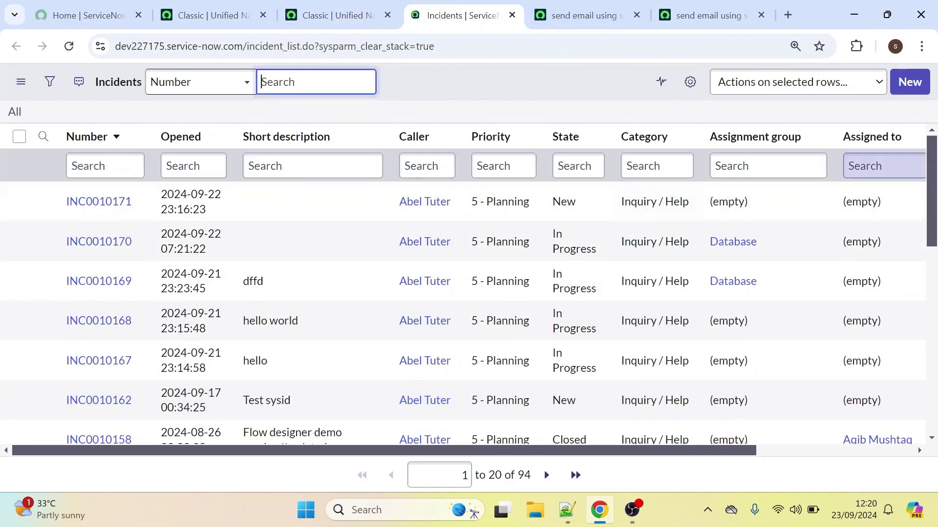
Start a new incident with the suggested caller and open the caller's user record to see their manager.
click(909, 83)
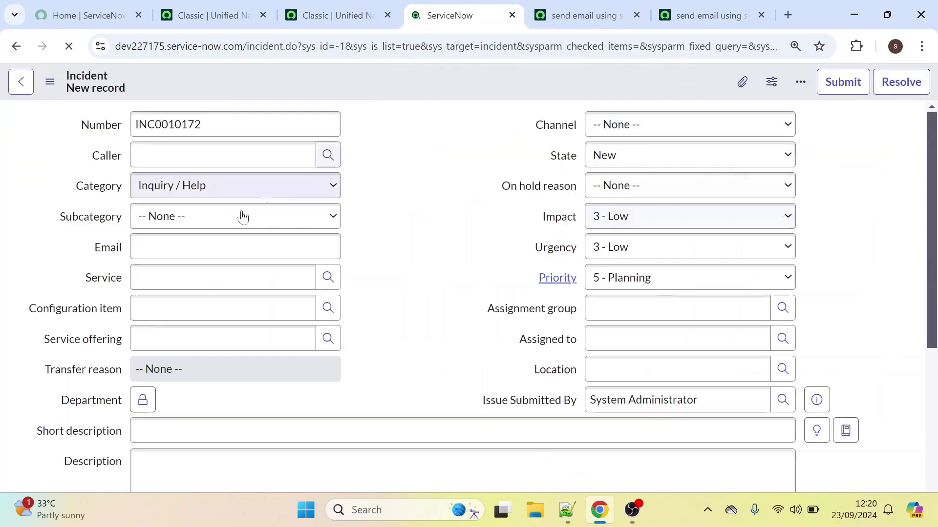
text(abe)
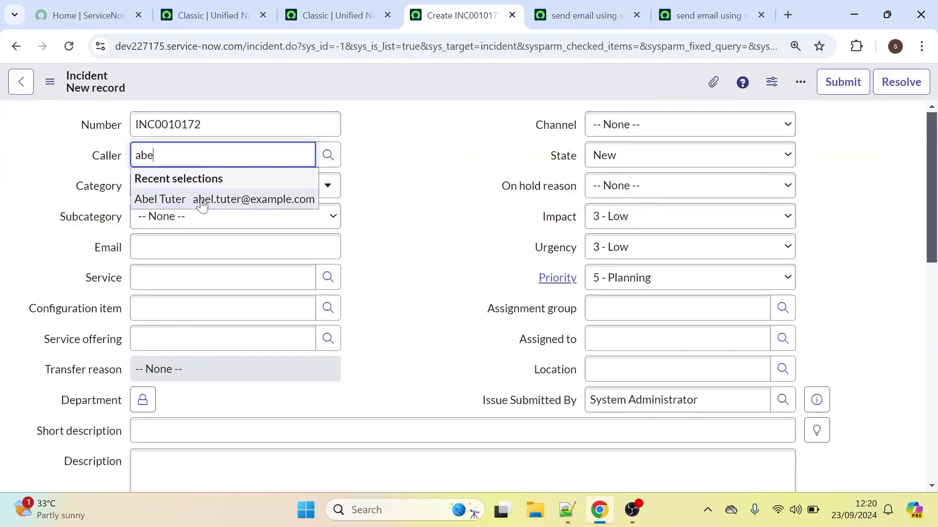
key(Down)
key(Return)
click(391, 163)
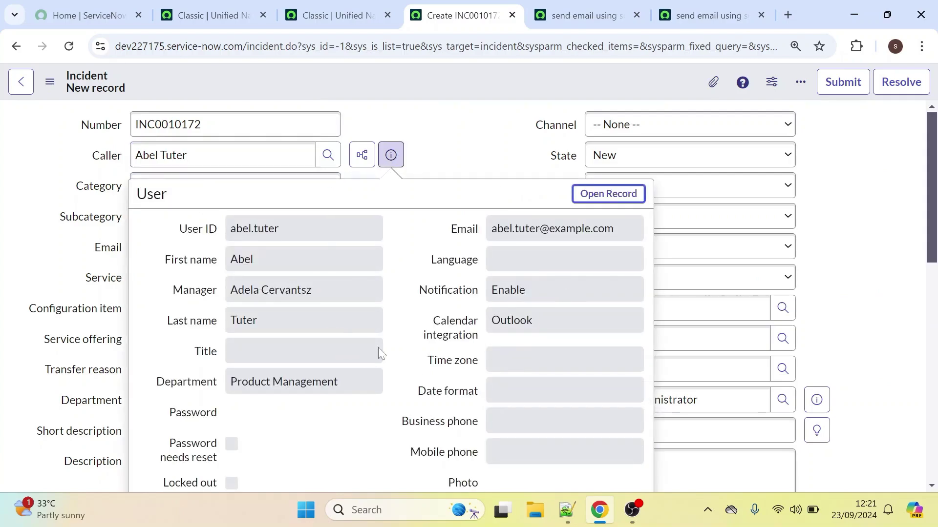
drag(334, 293, 217, 295)
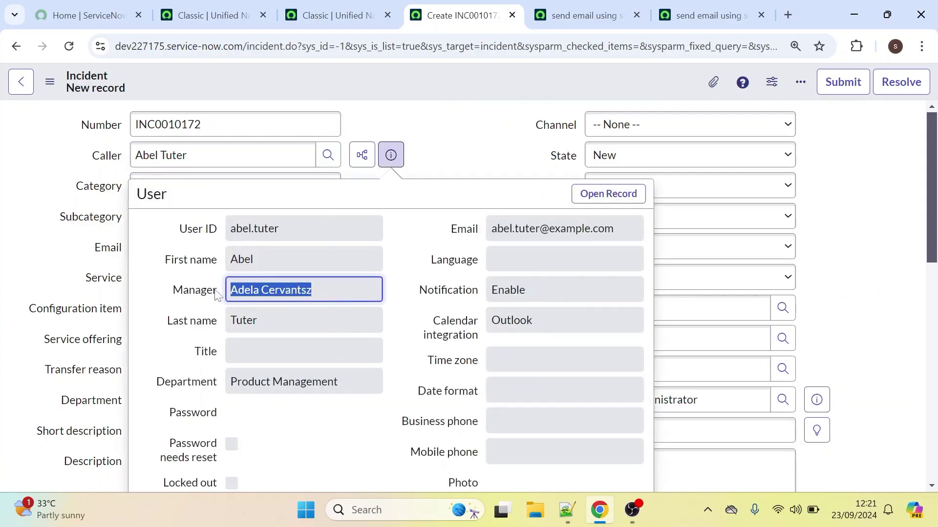
click(608, 193)
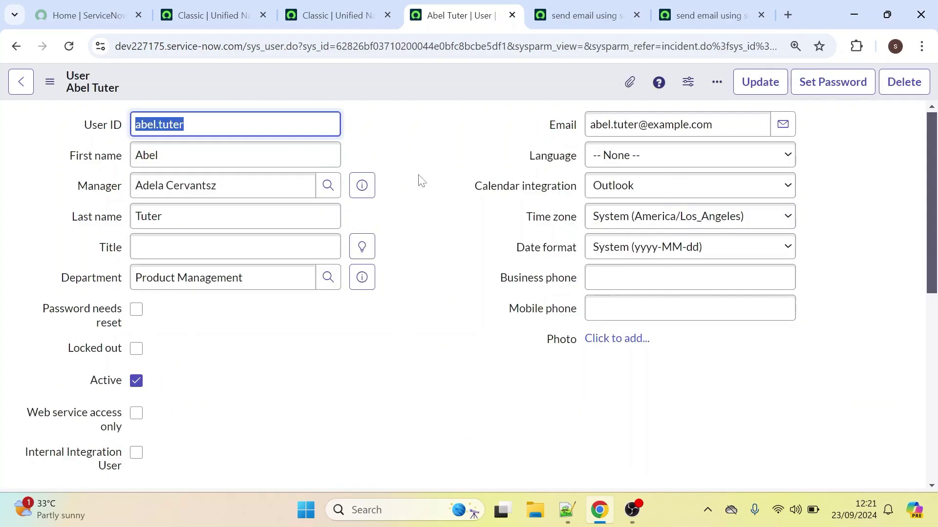
click(344, 11)
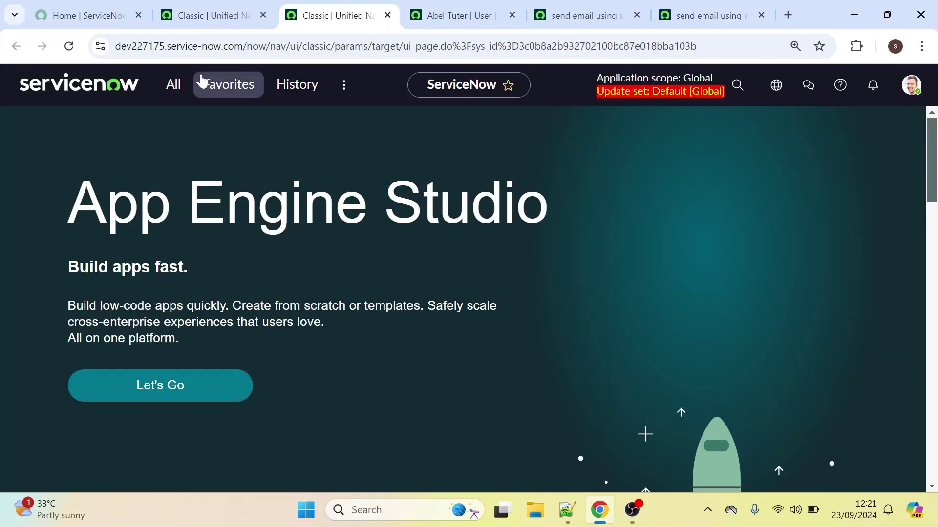
Open System Mailboxes > Outbox via the navigator filter 'outbox', then return to the subflow tab.
click(175, 88)
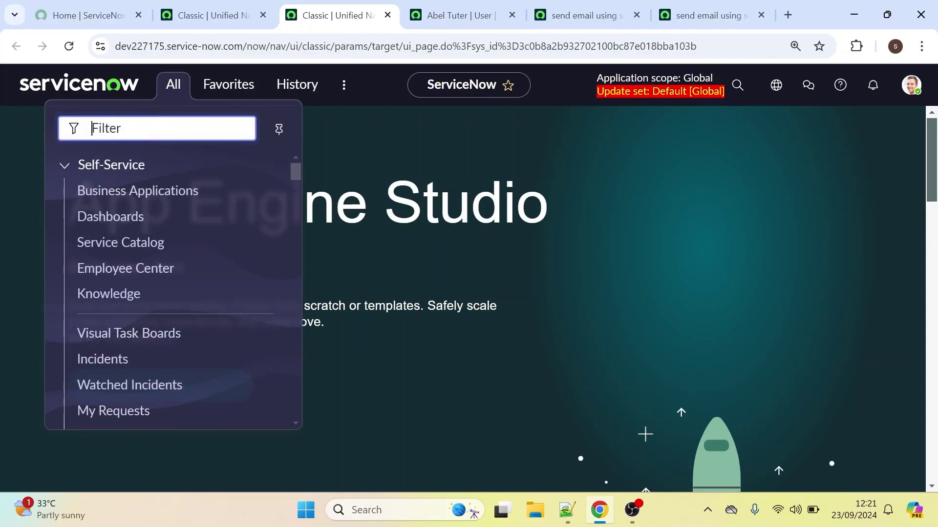
text(outbox)
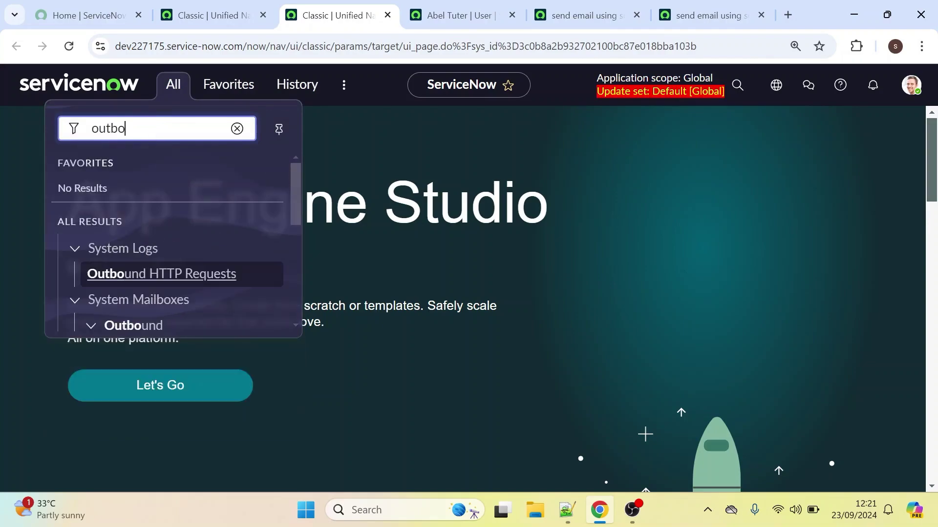
ctrl+click(123, 301)
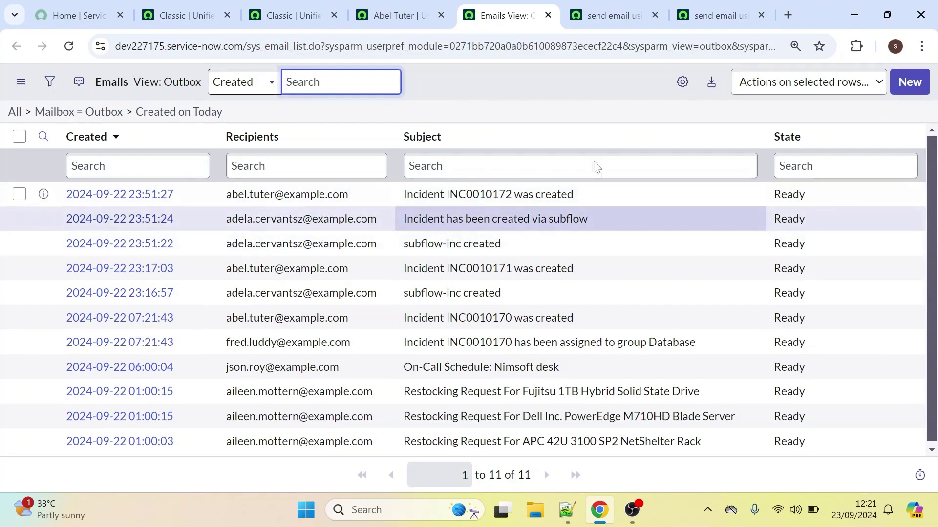
click(694, 15)
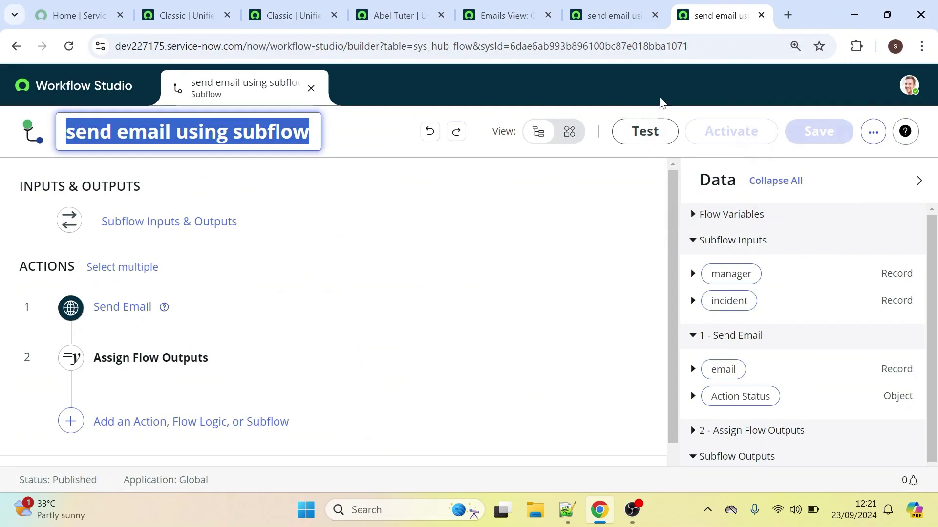
Expand the subflow's Send Email action to review its Subject and Body, then return to the Outbox.
click(121, 315)
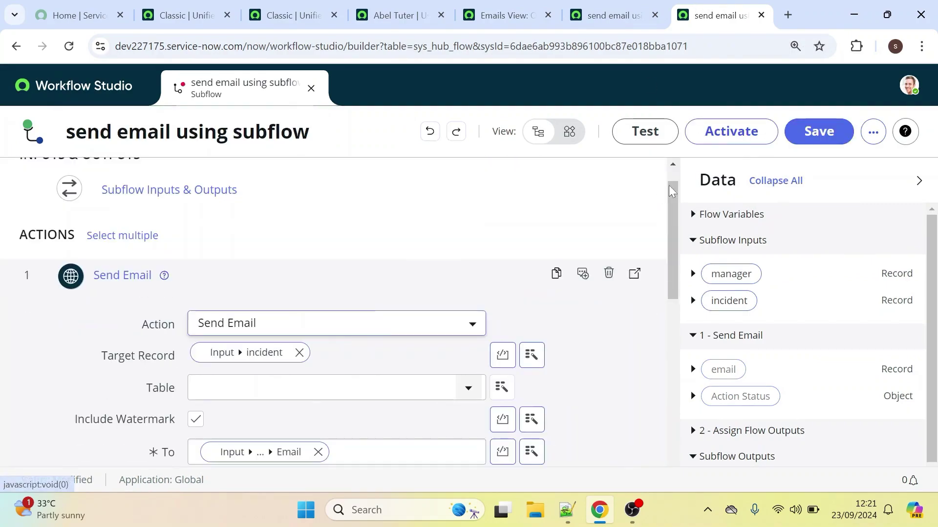
scroll(660, 251, down, 3)
scroll(660, 251, down, 1)
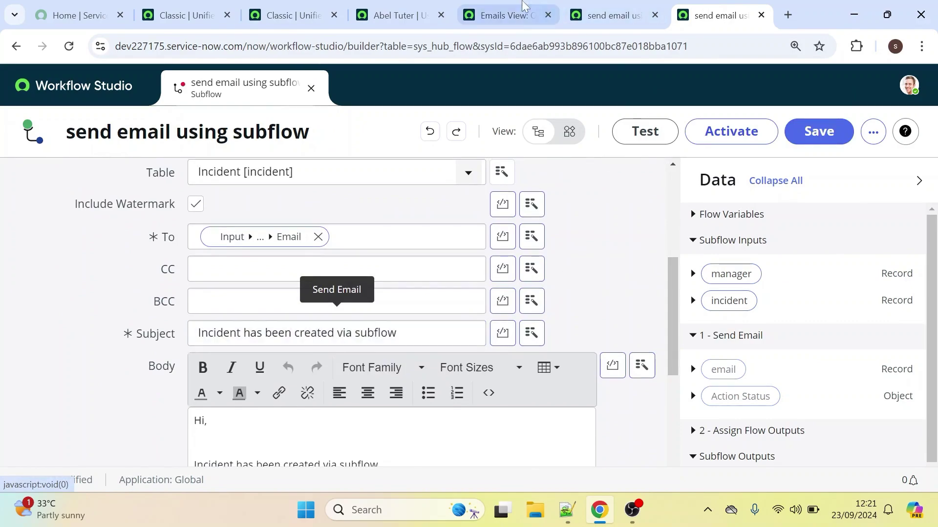
click(485, 11)
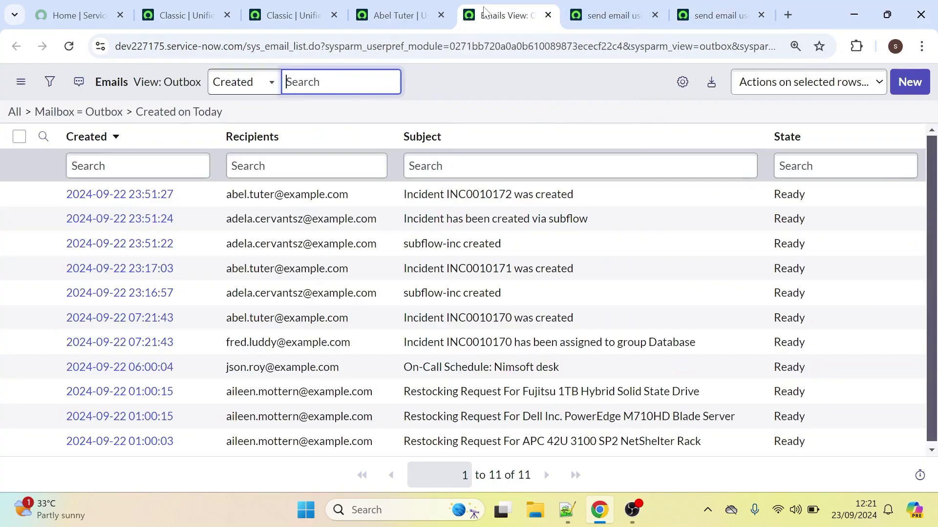
Open the 'Incident has been created via subflow' email record and check its subject and recipient.
ctrl+click(149, 223)
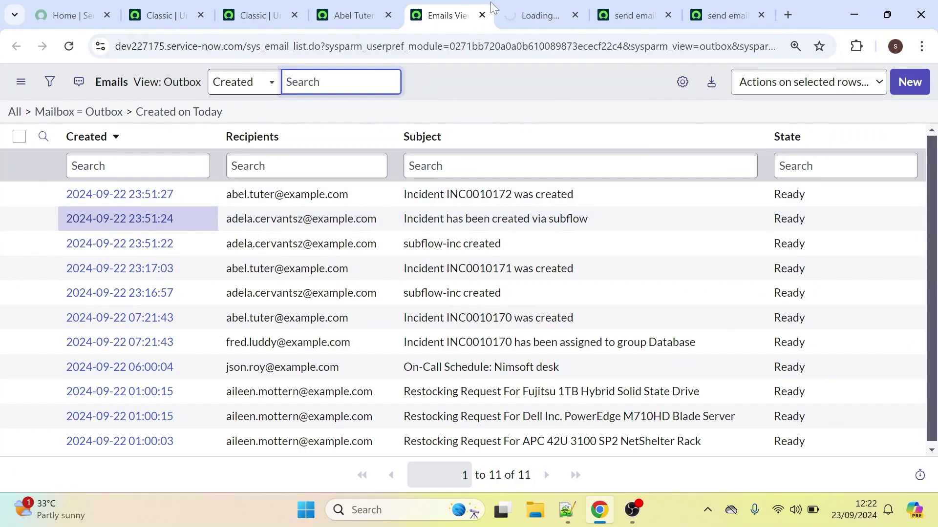
click(503, 9)
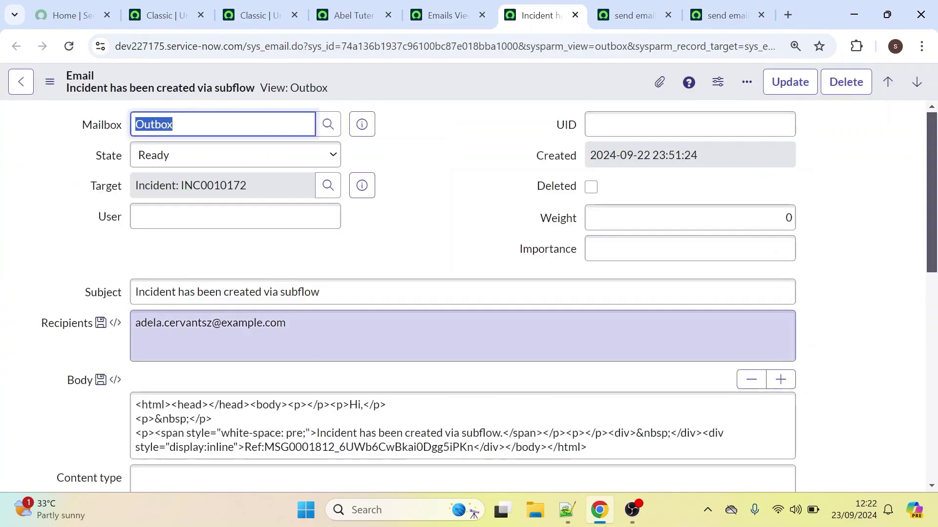
drag(319, 292, 145, 292)
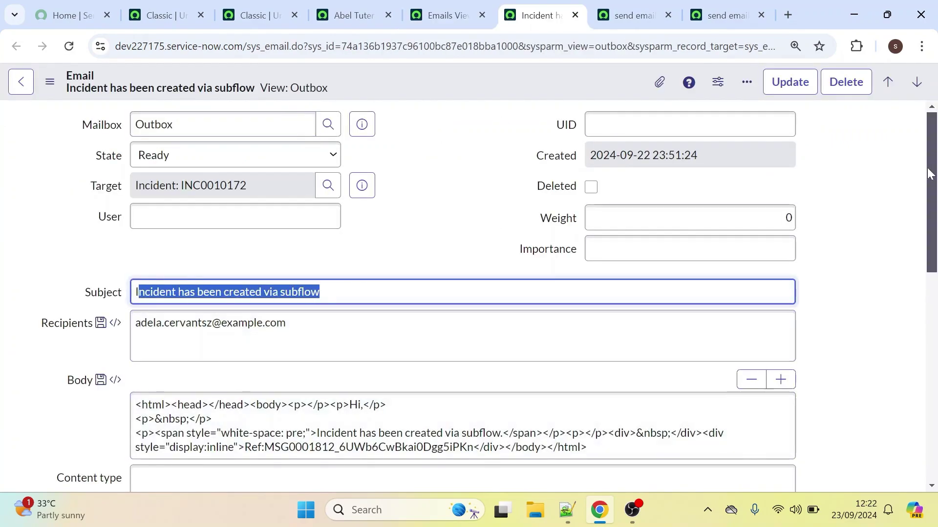
click(372, 356)
scroll(373, 357, down, 2)
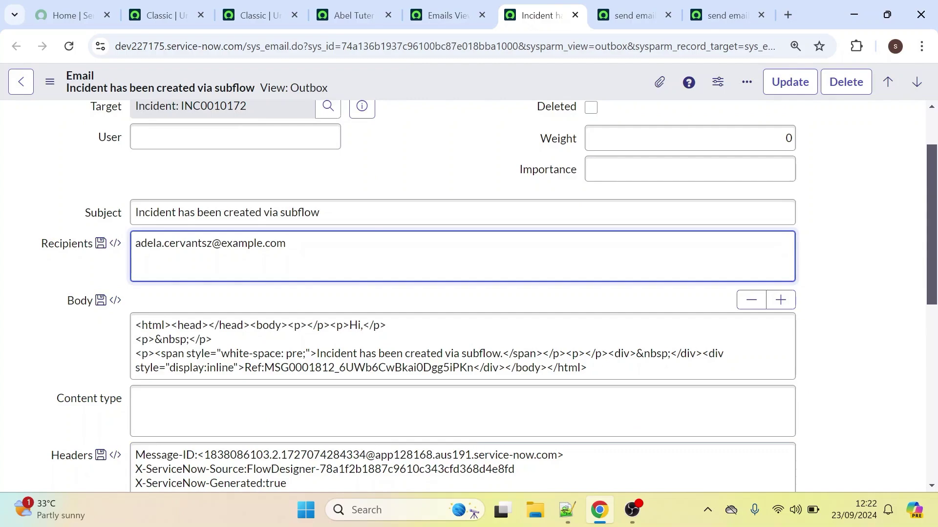
click(631, 13)
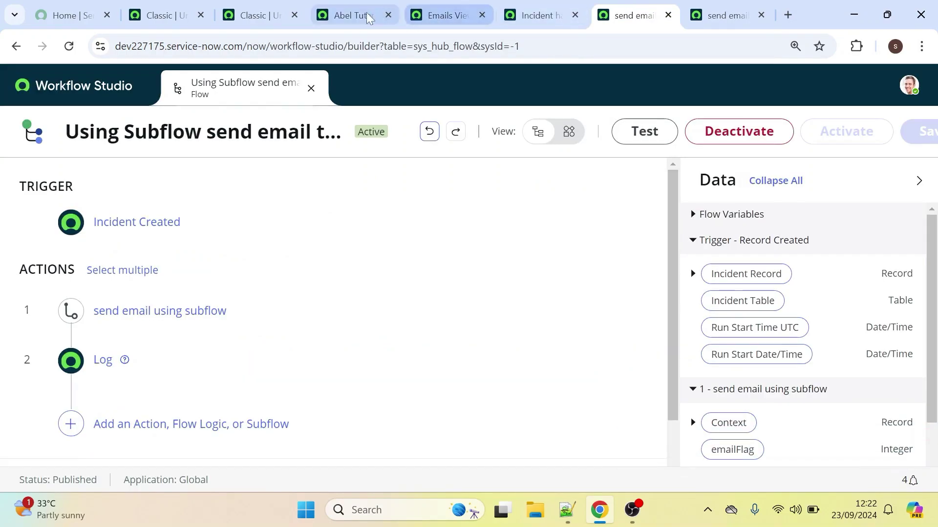
Preview the manager's details on the caller's user record.
click(353, 15)
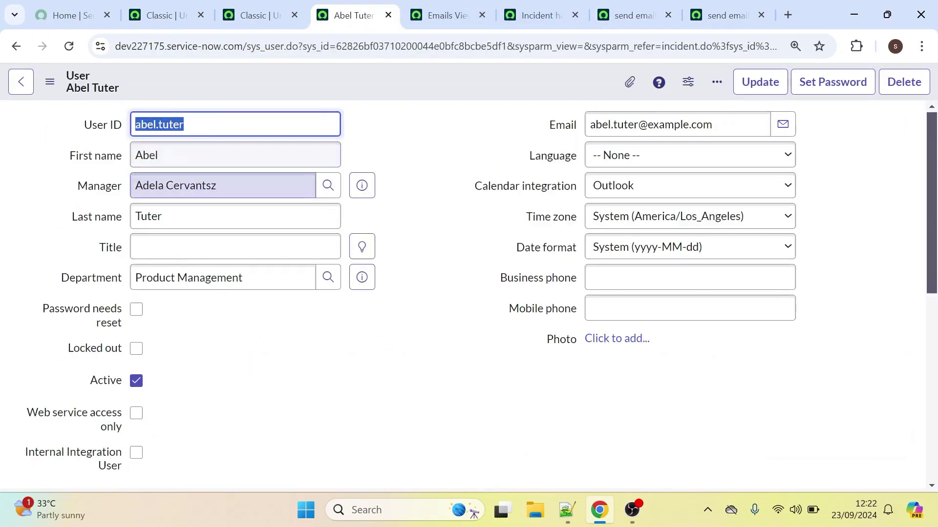
click(362, 186)
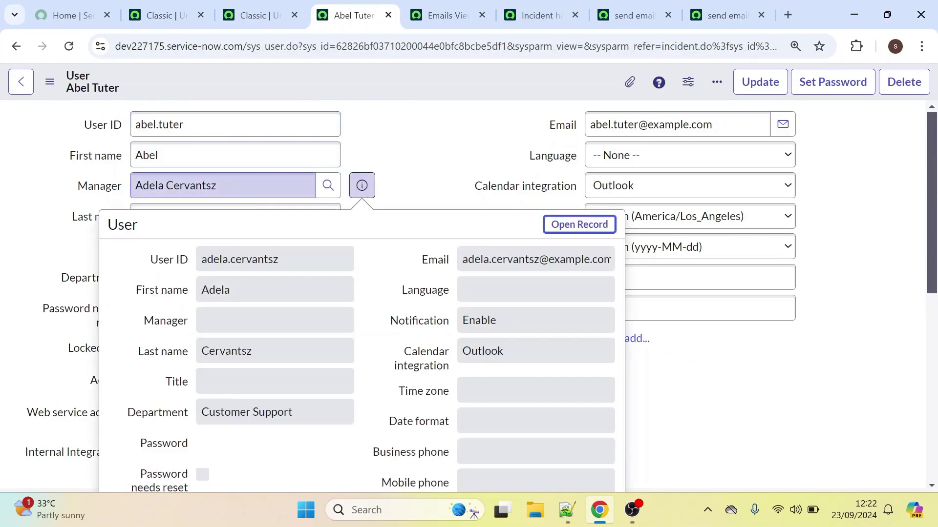
click(422, 153)
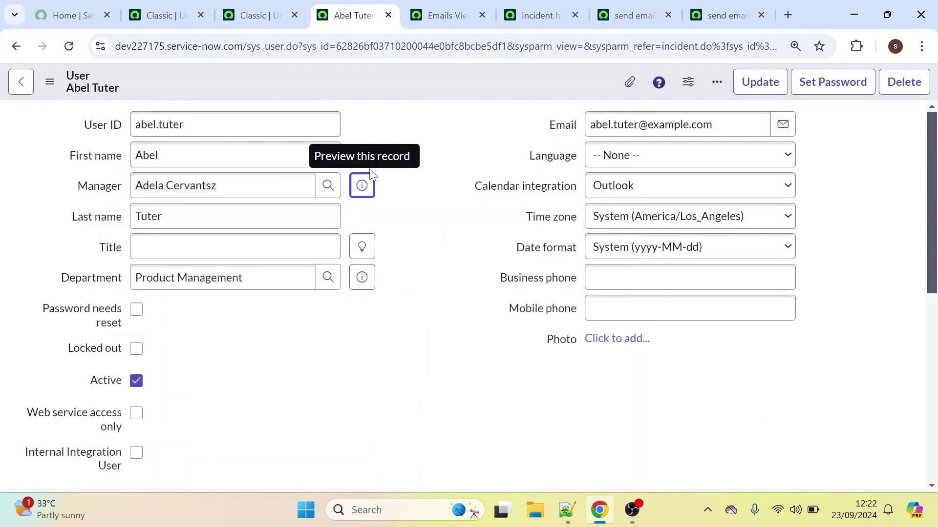
click(360, 187)
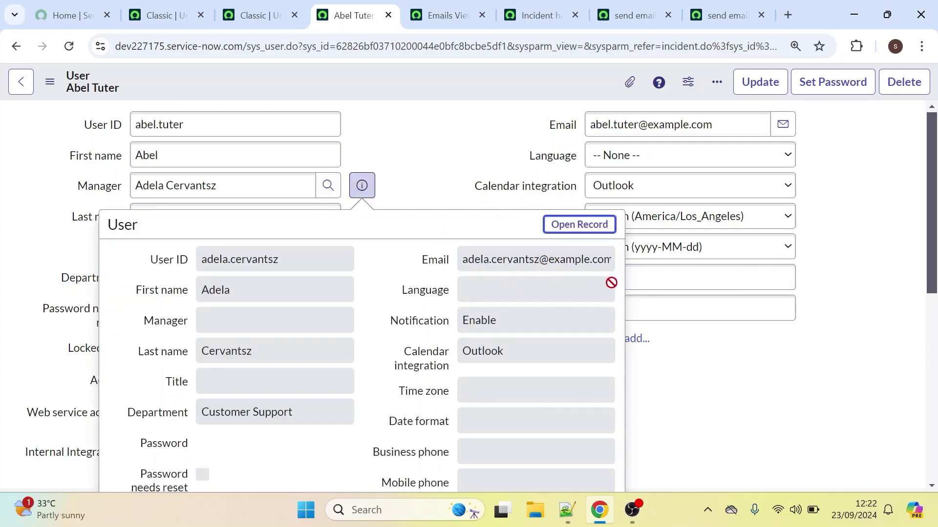
click(437, 165)
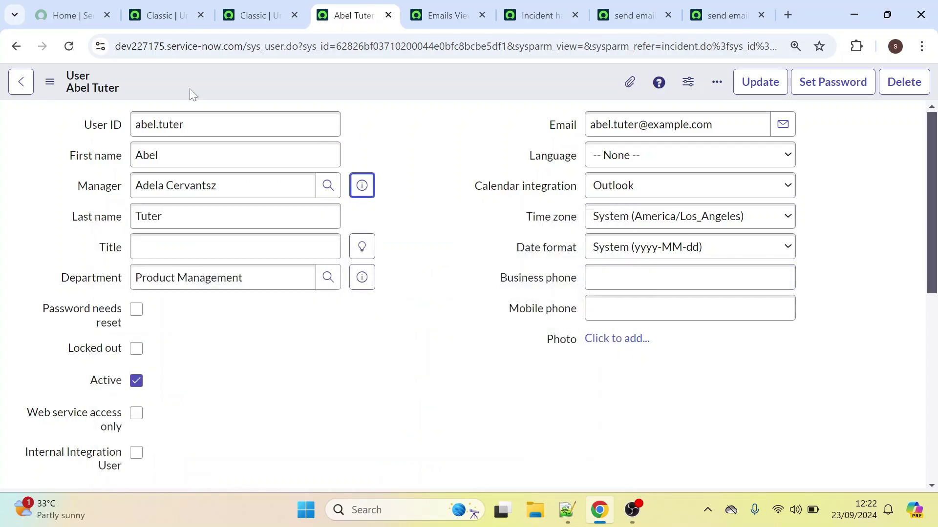
Check the message text in the subflow email's body, then move back through the Workflow Studio and incident tabs.
key(ctrl+Tab)
key(ctrl+Tab)
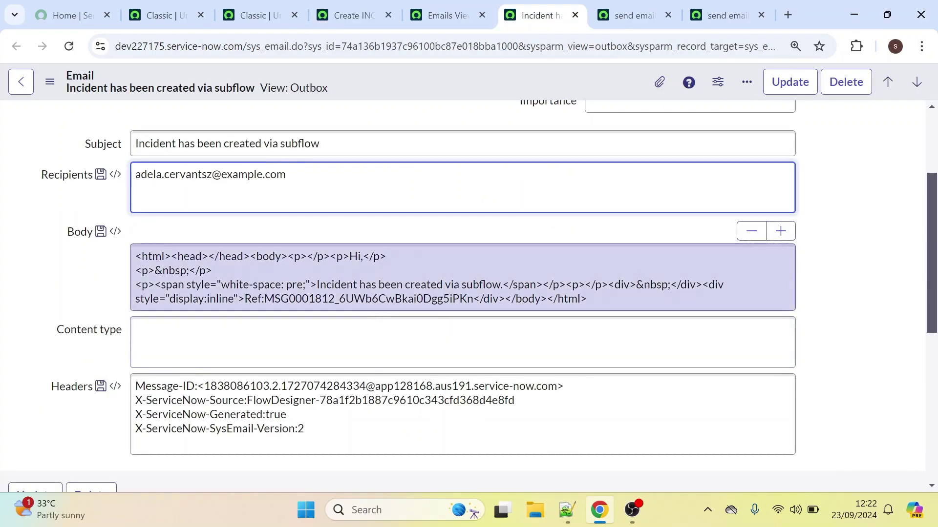
drag(317, 285, 491, 285)
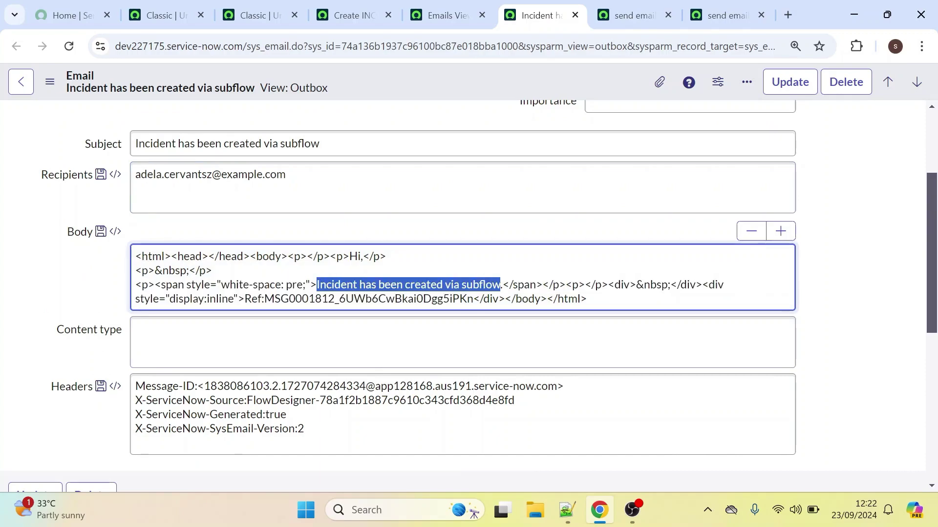
click(616, 10)
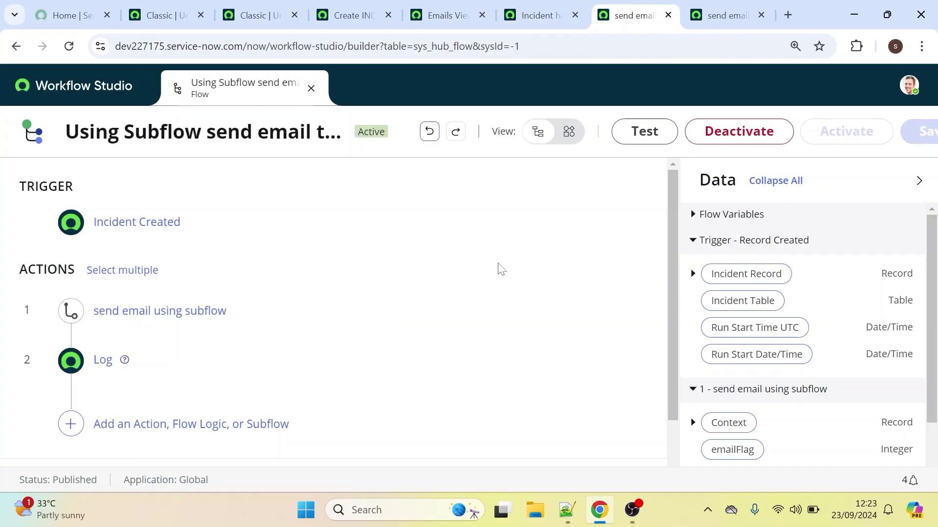
click(350, 15)
Open System Log > All from the navigator filtered on 'log', then return to the flow.
click(267, 15)
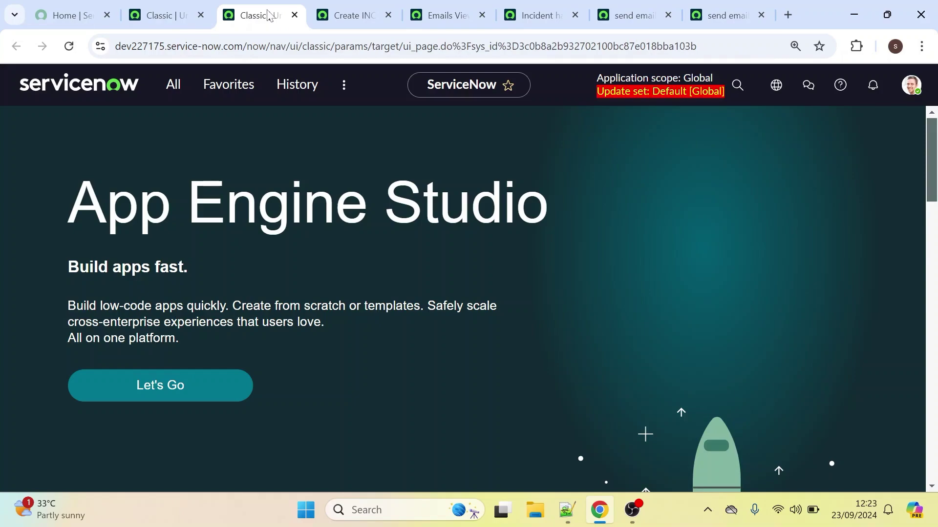
click(167, 96)
text(lo)
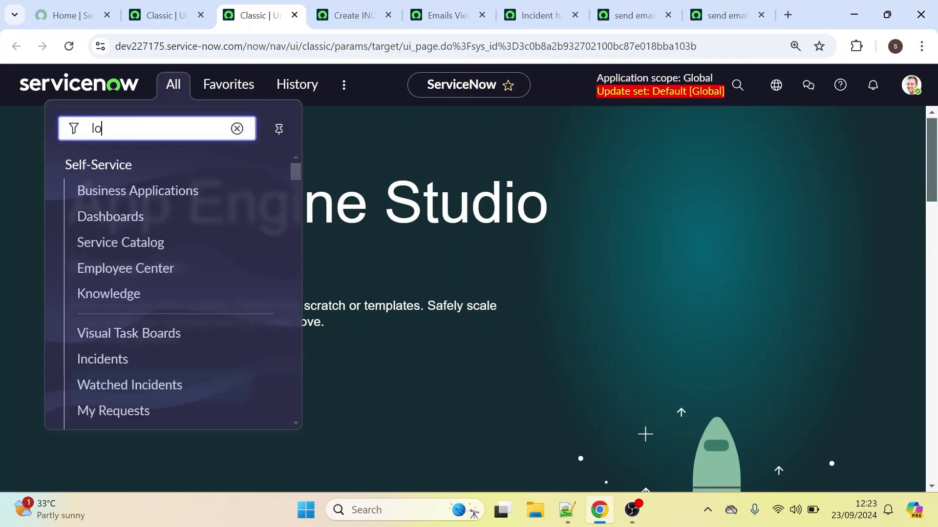
text(g)
drag(296, 167, 282, 281)
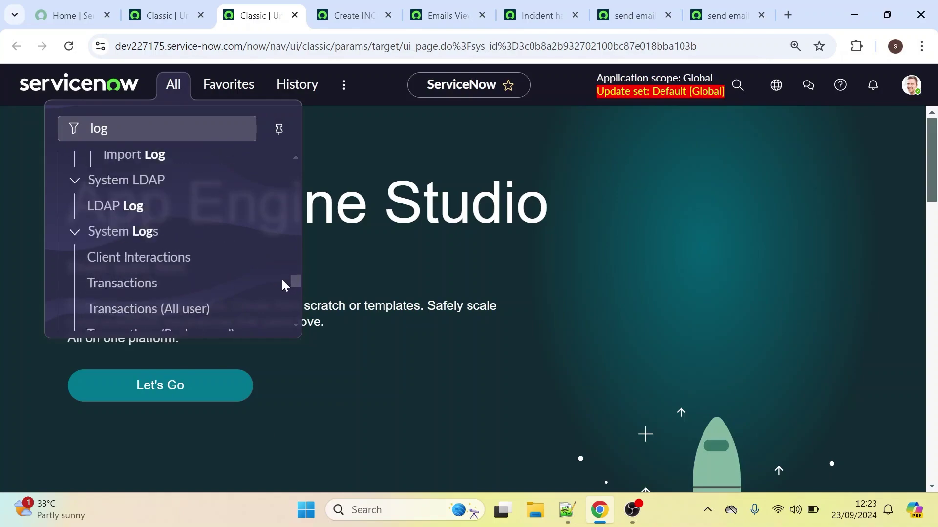
scroll(282, 287, down, 5)
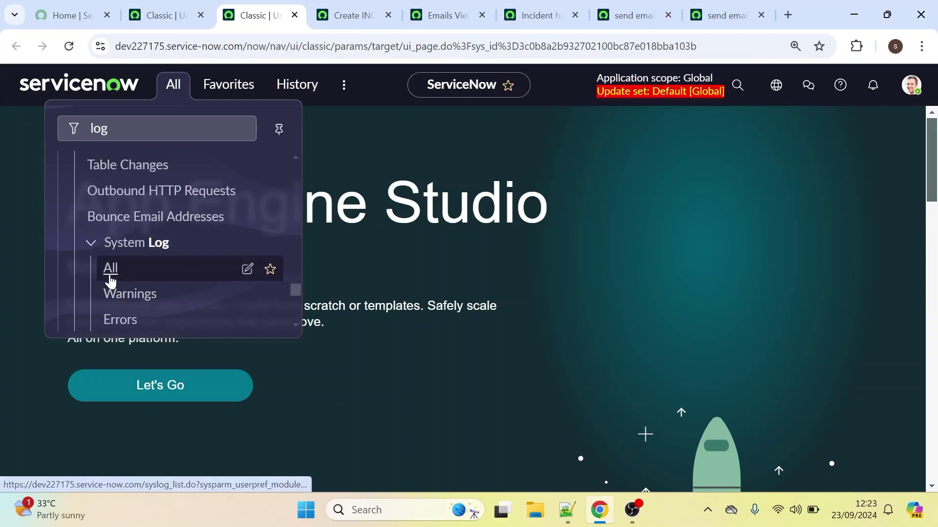
click(110, 273)
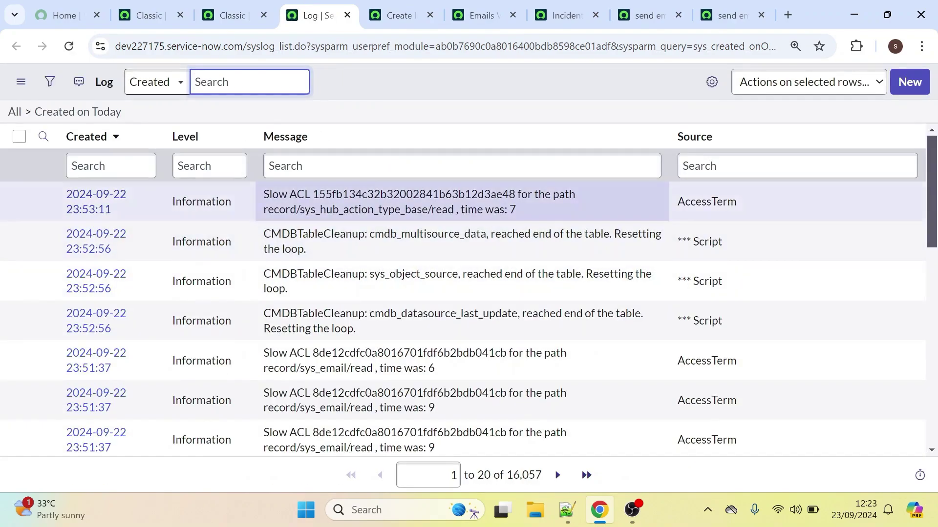
click(462, 166)
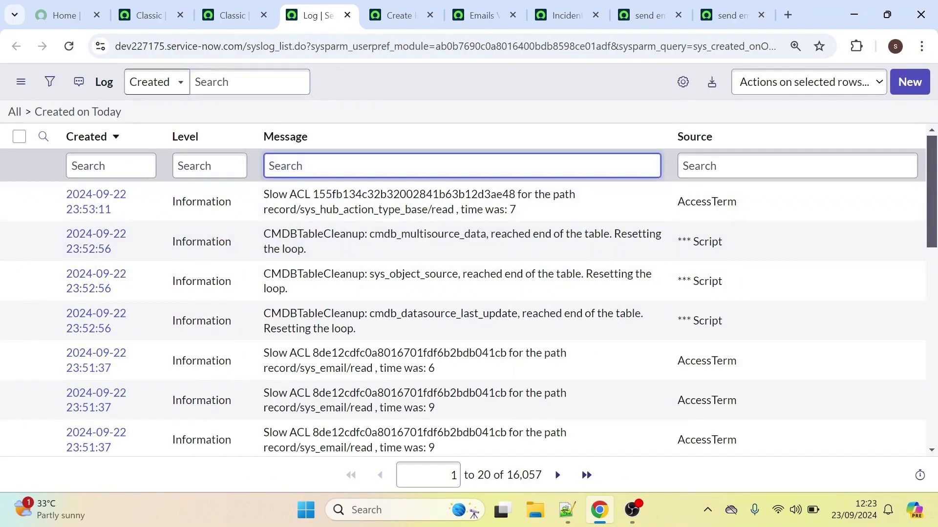
click(647, 15)
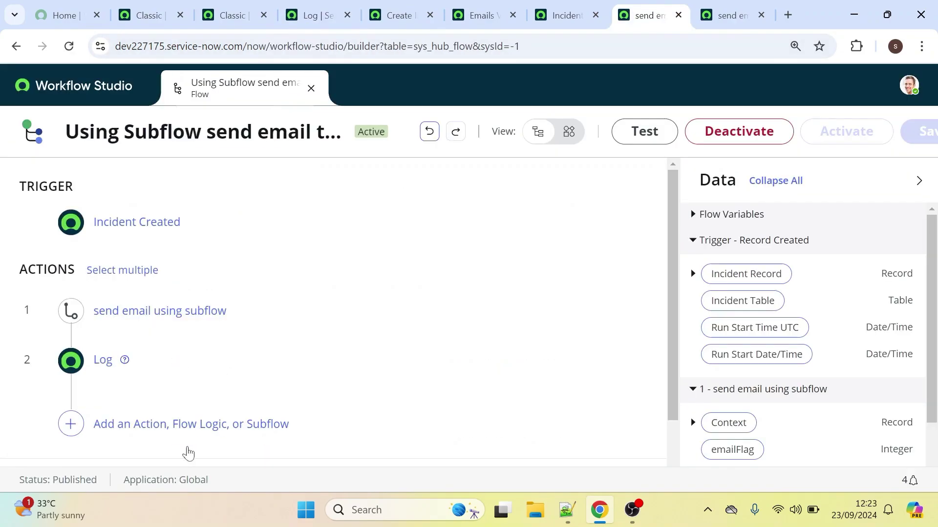
Expand the Log action and select its 'email has sent' message text, then switch to the Outbox list.
click(107, 366)
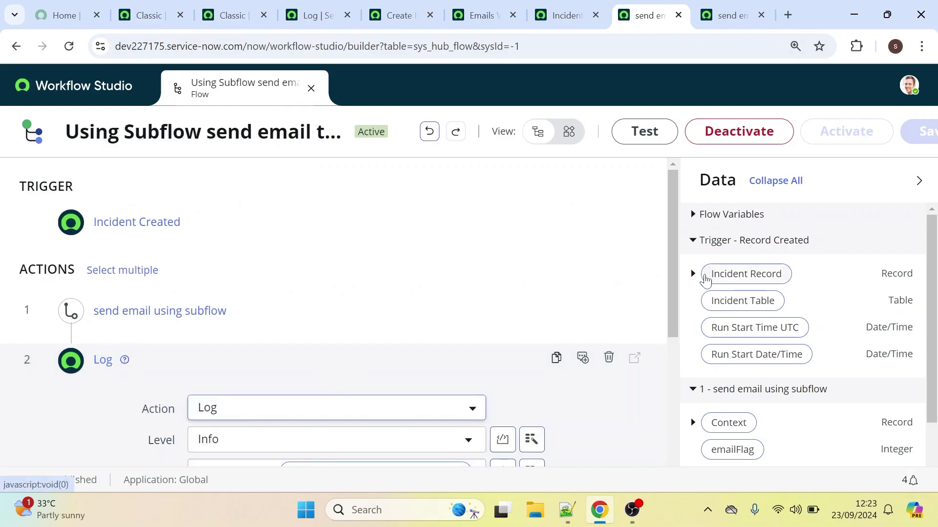
drag(673, 245, 664, 319)
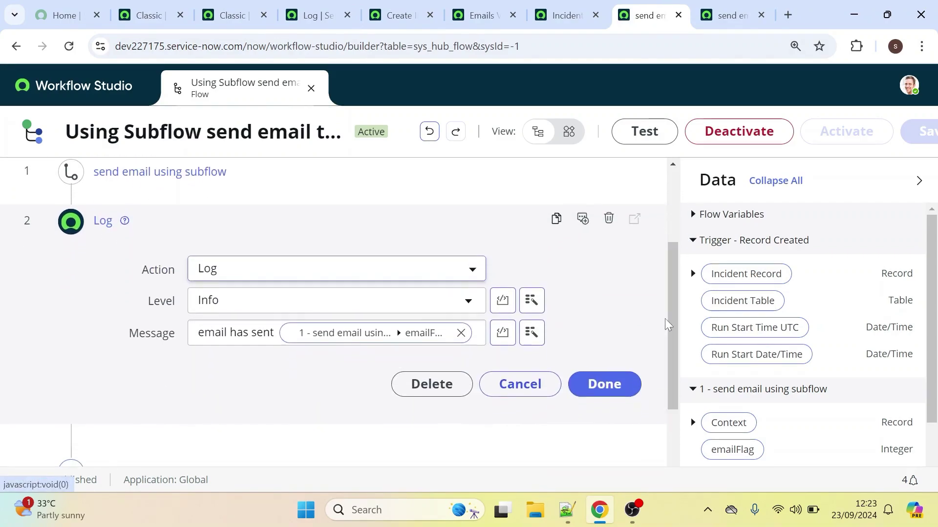
click(196, 330)
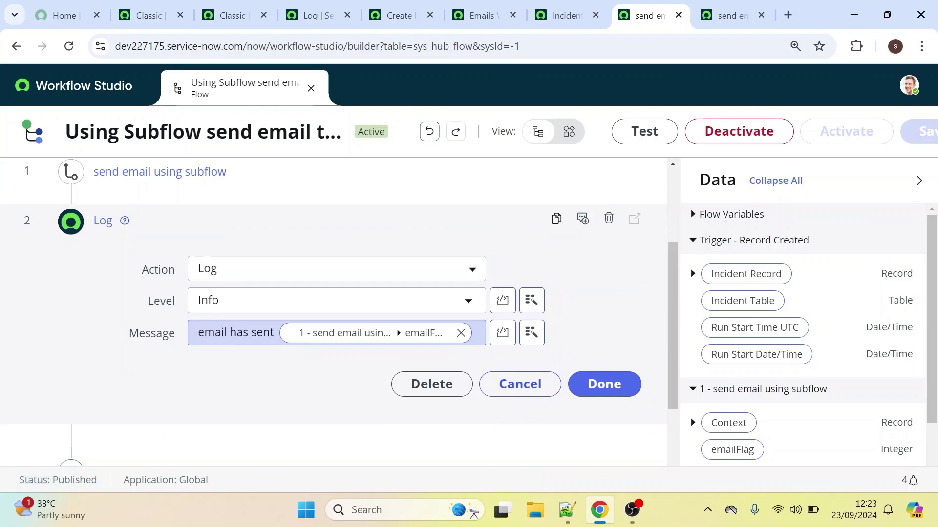
drag(274, 333, 178, 337)
key(ctrl+c)
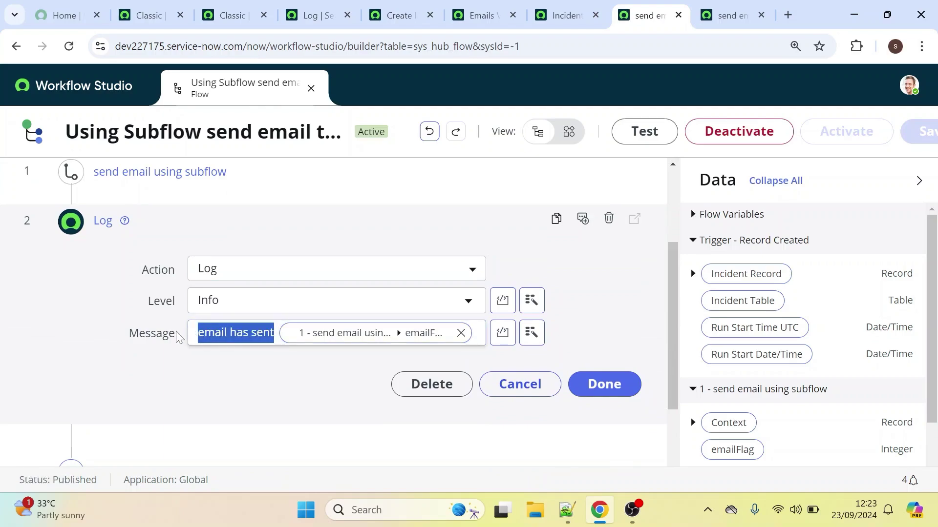
click(467, 9)
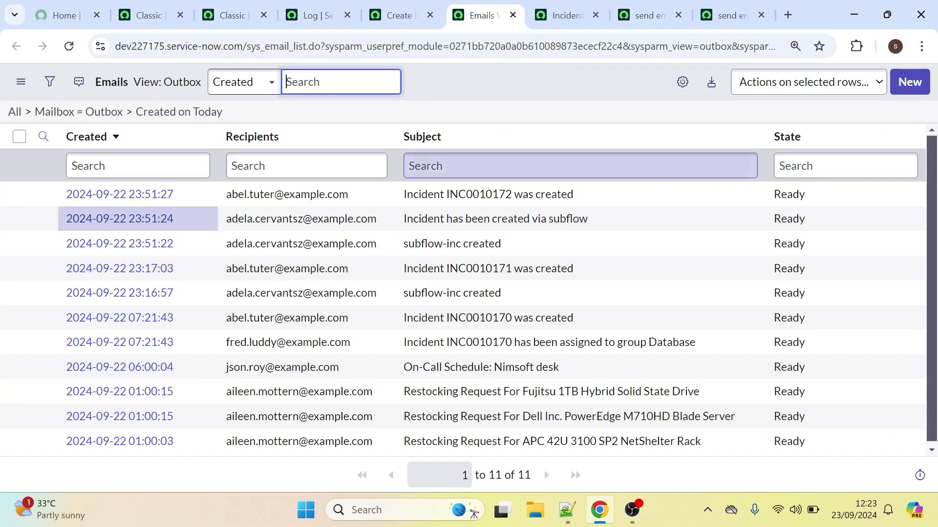
Filter today's System Log by the message 'email has sent' and locate the 'email has sent 1' entry.
click(394, 6)
click(314, 15)
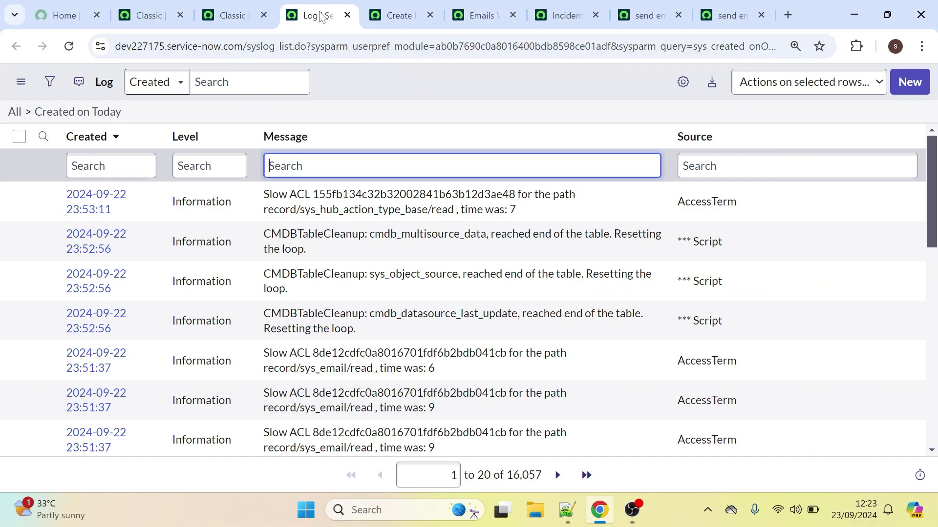
key(ctrl+v)
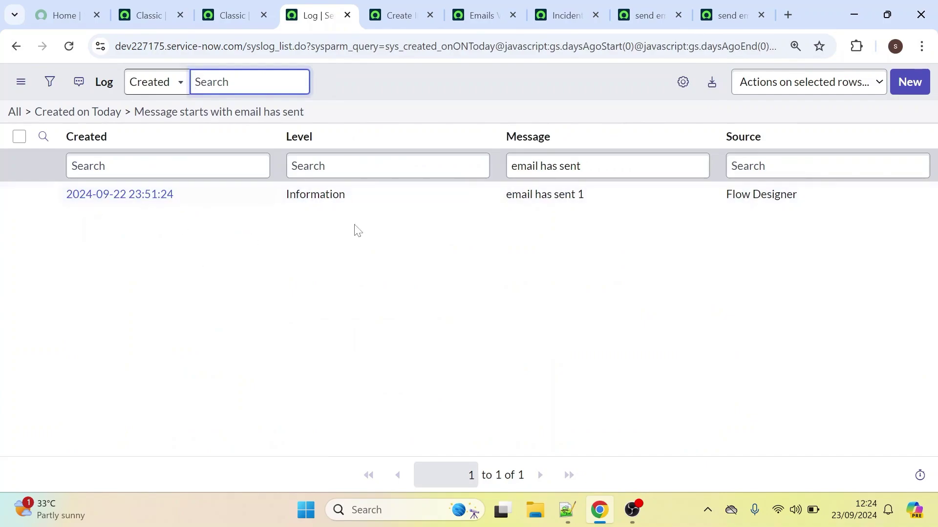
click(587, 201)
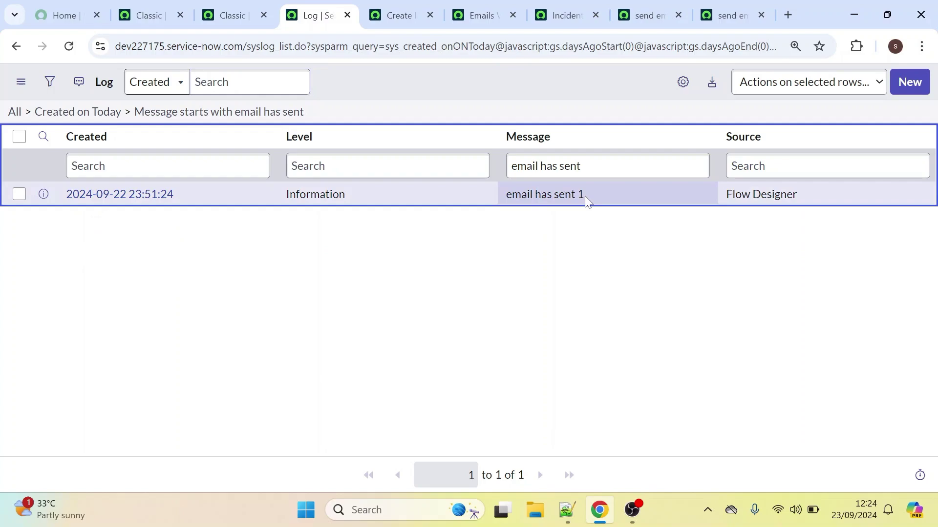
click(643, 5)
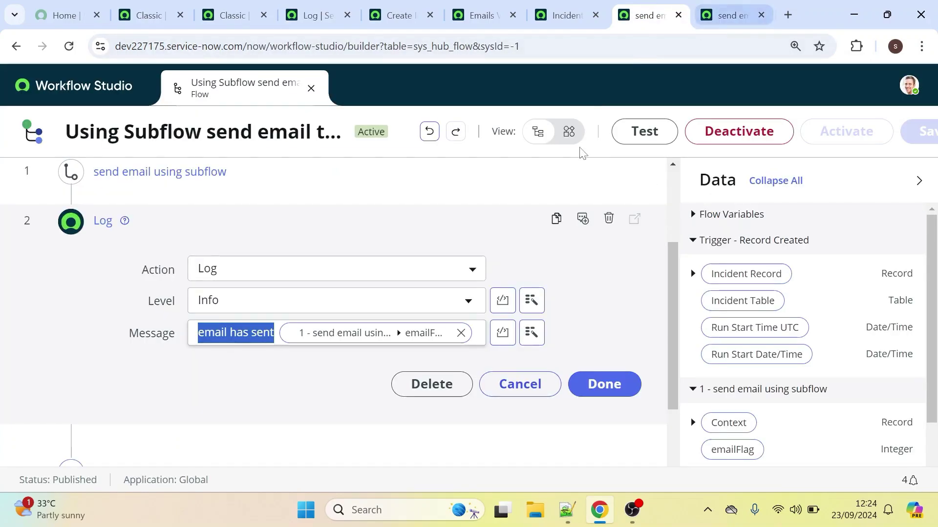
In the 'send email using subflow' subflow, check that Assign Flow Outputs sets emailFlag to 1.
click(709, 10)
scroll(122, 327, down, 8)
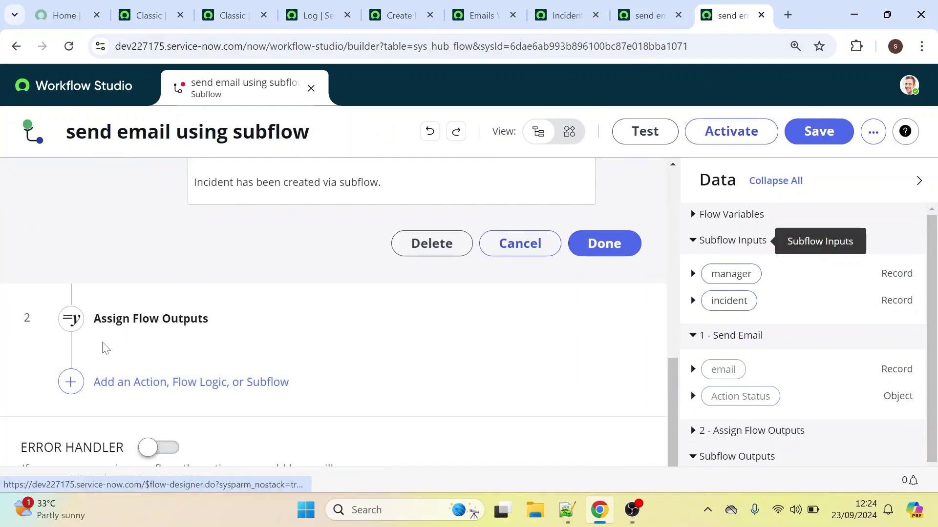
scroll(123, 326, up, 4)
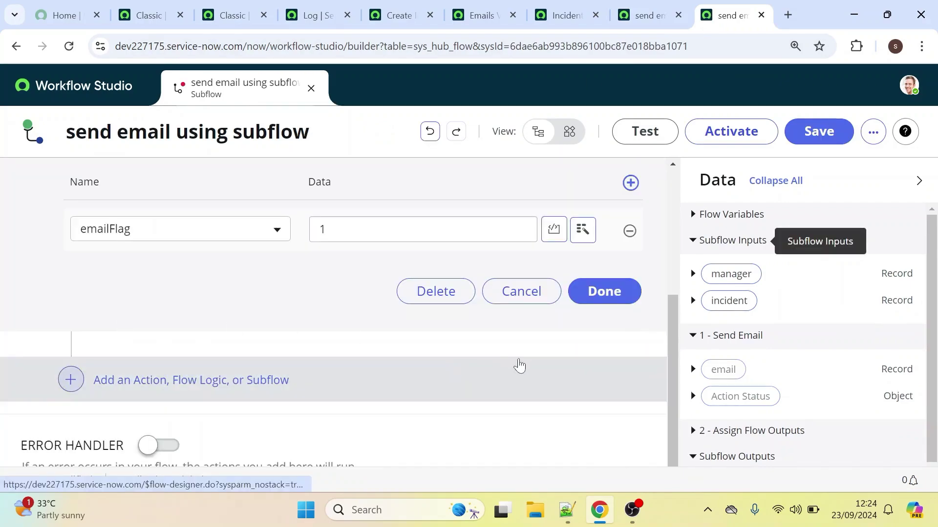
click(350, 239)
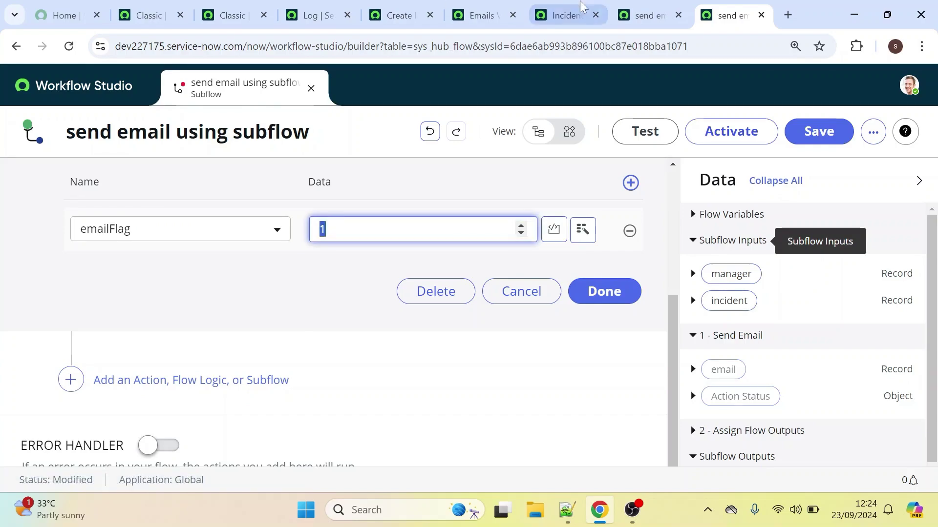
Go back through the parent flow and the sent email record to the filtered 'email has sent 1' log entry.
click(647, 15)
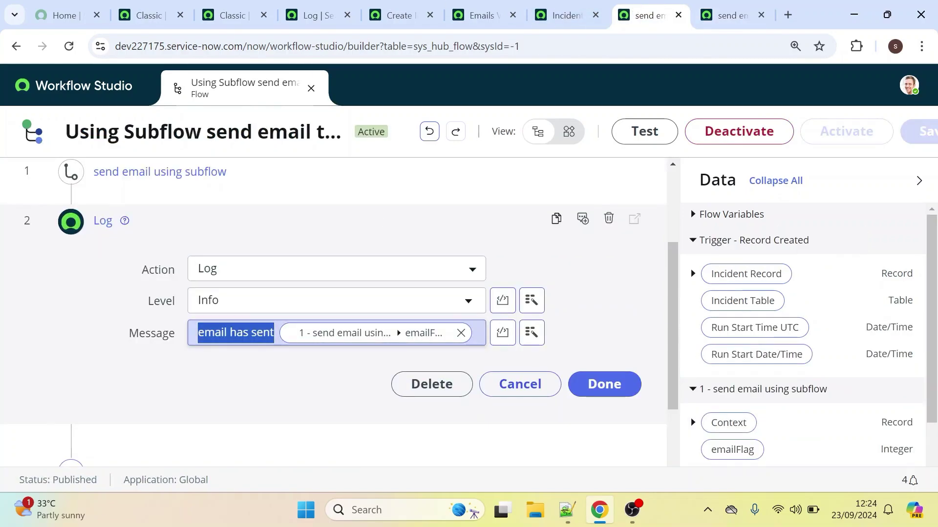
click(564, 16)
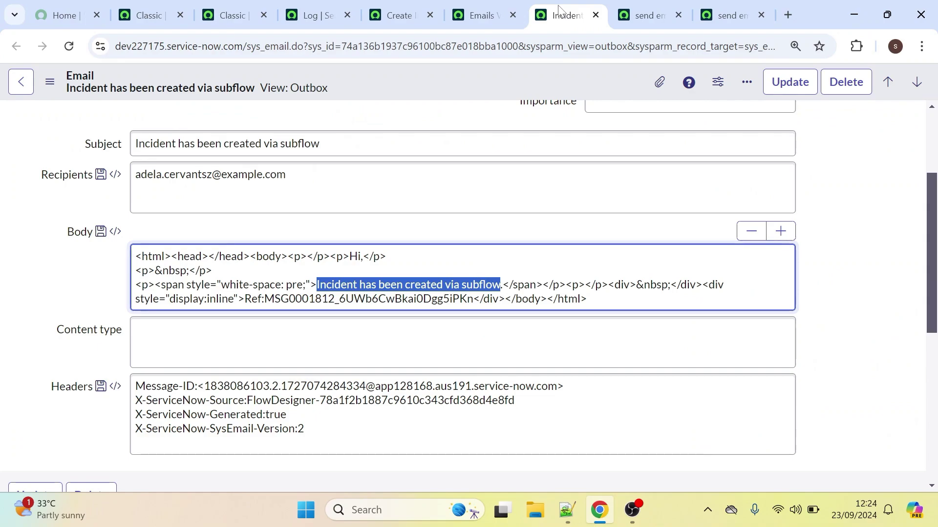
click(315, 4)
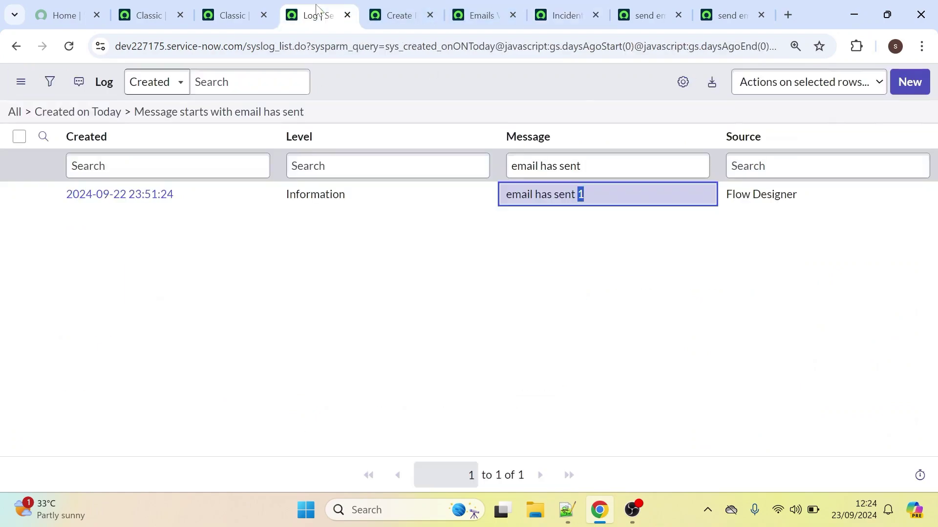